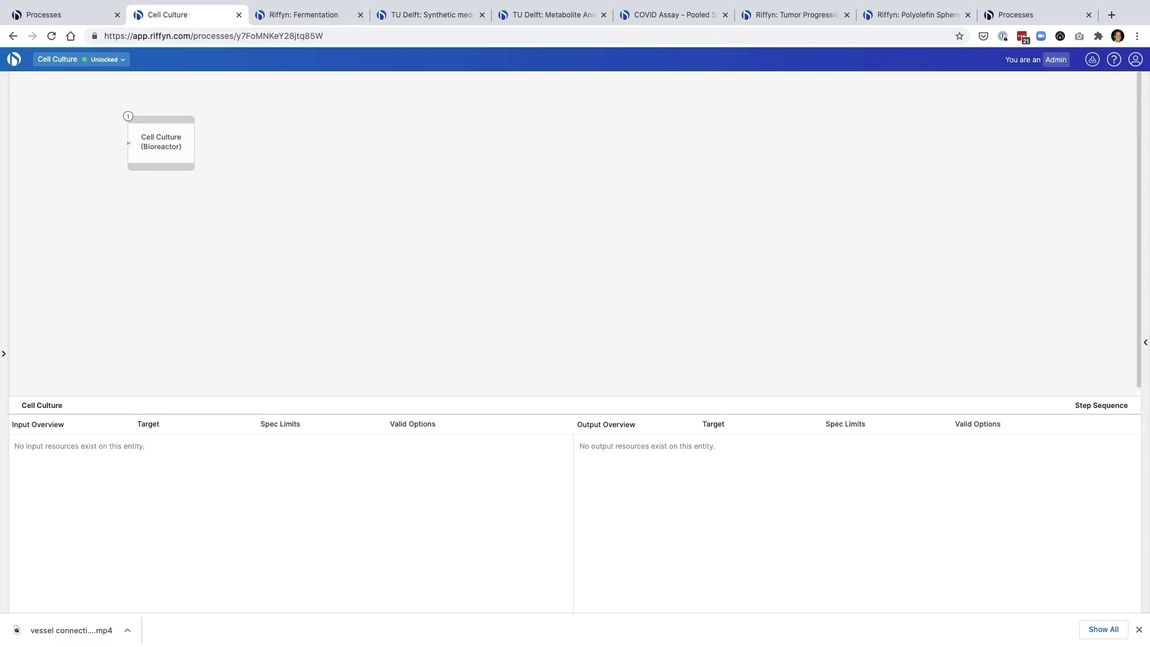
left_click(305, 14)
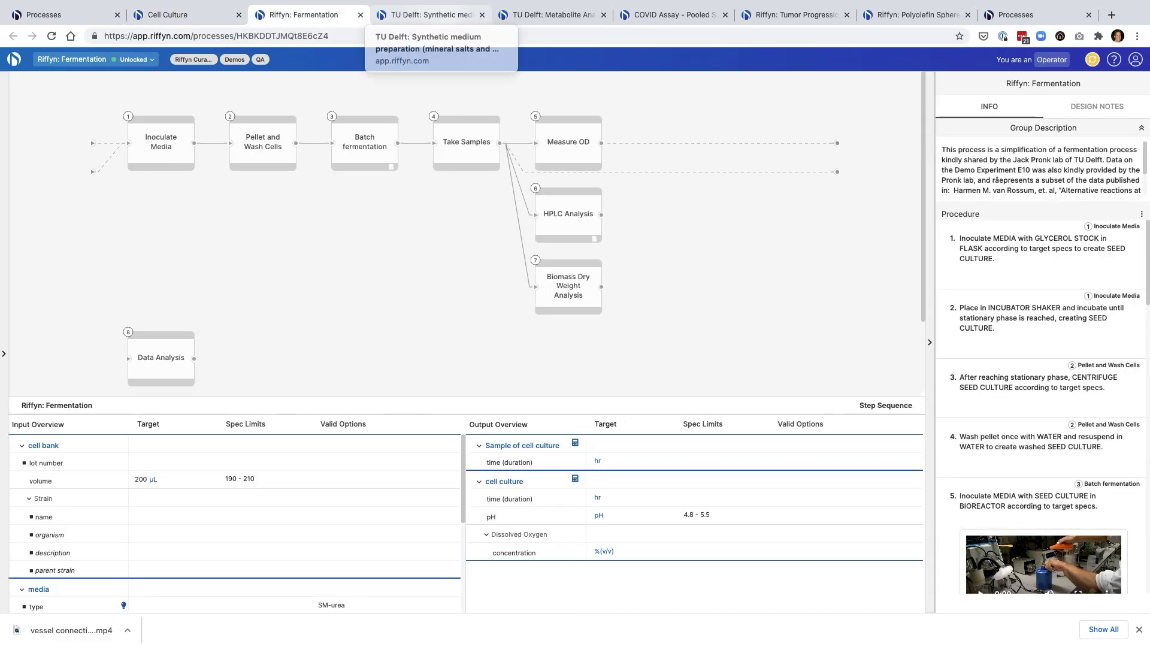
left_click(423, 14)
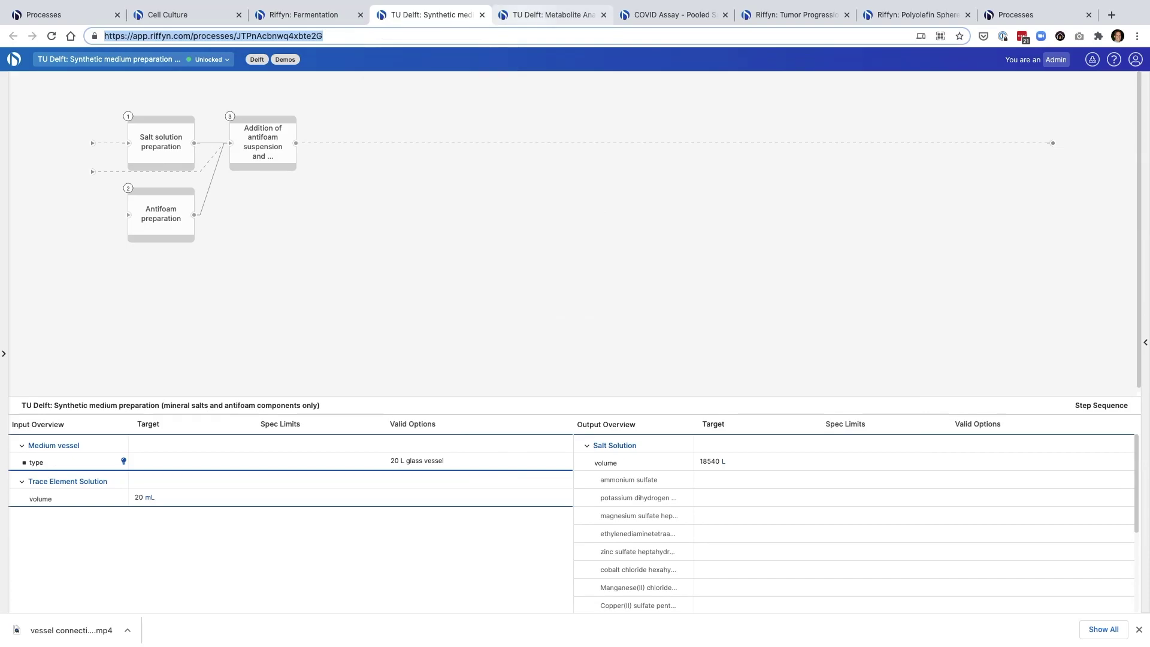
left_click(548, 15)
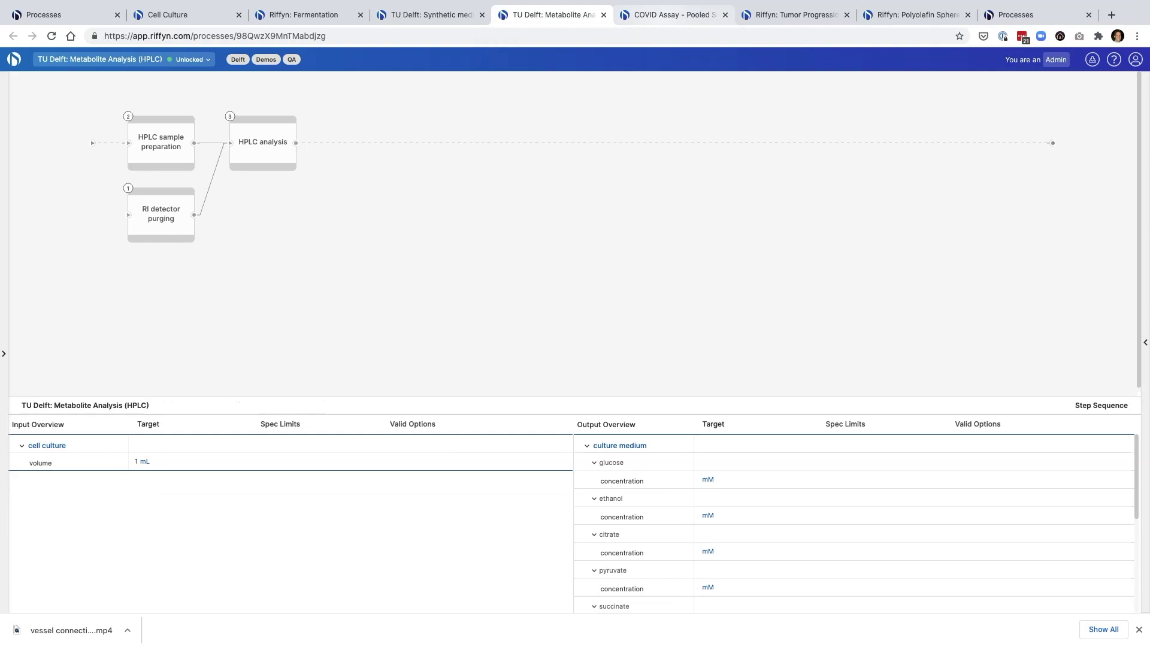
left_click(669, 15)
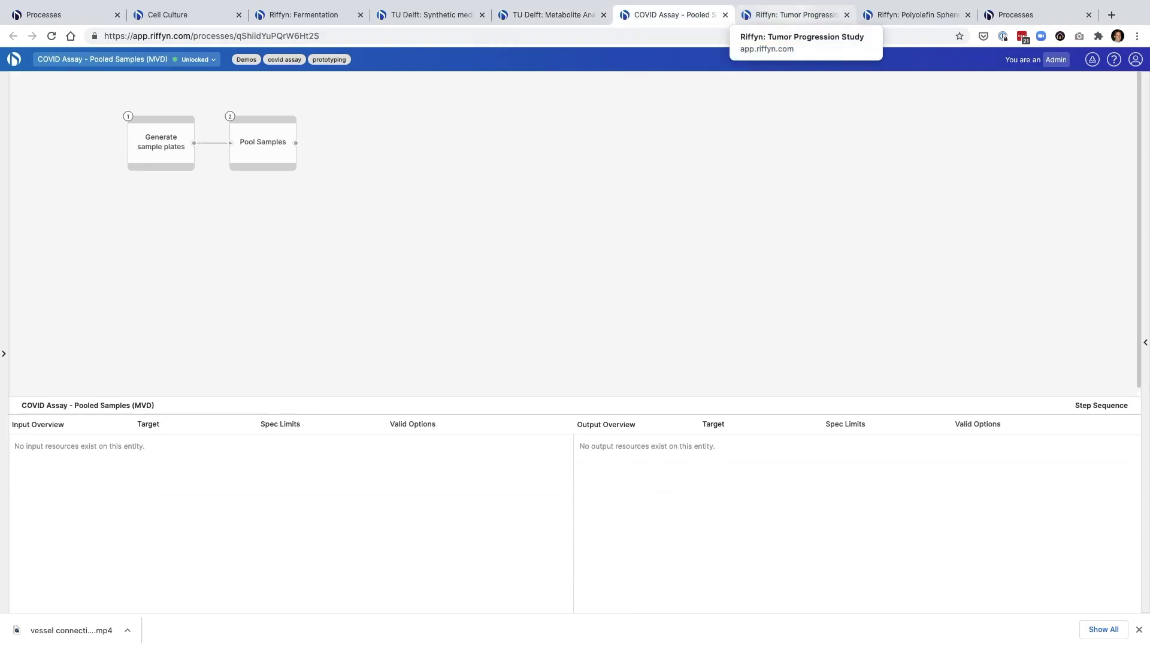
left_click(791, 15)
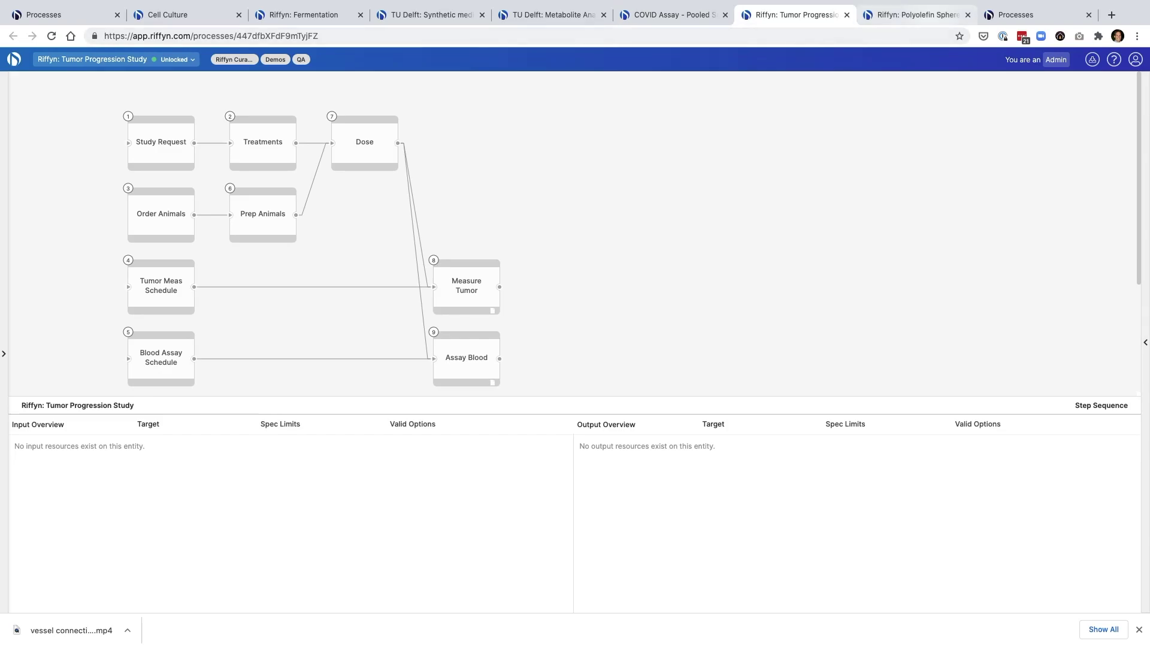
left_click(913, 14)
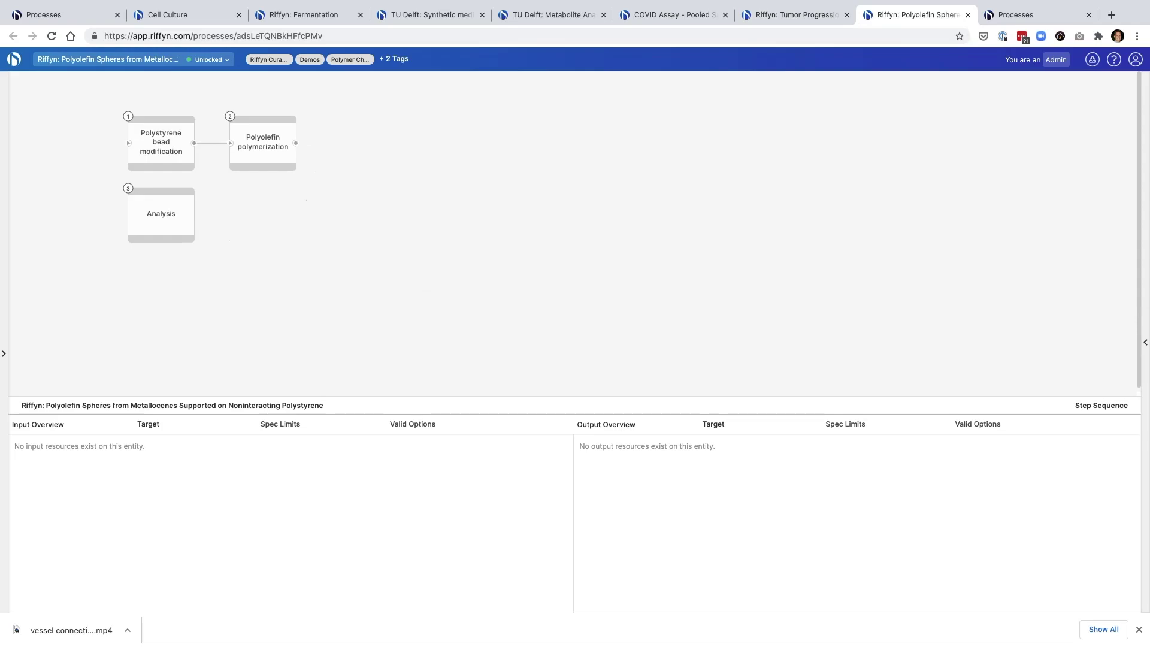
key("ctrl+2")
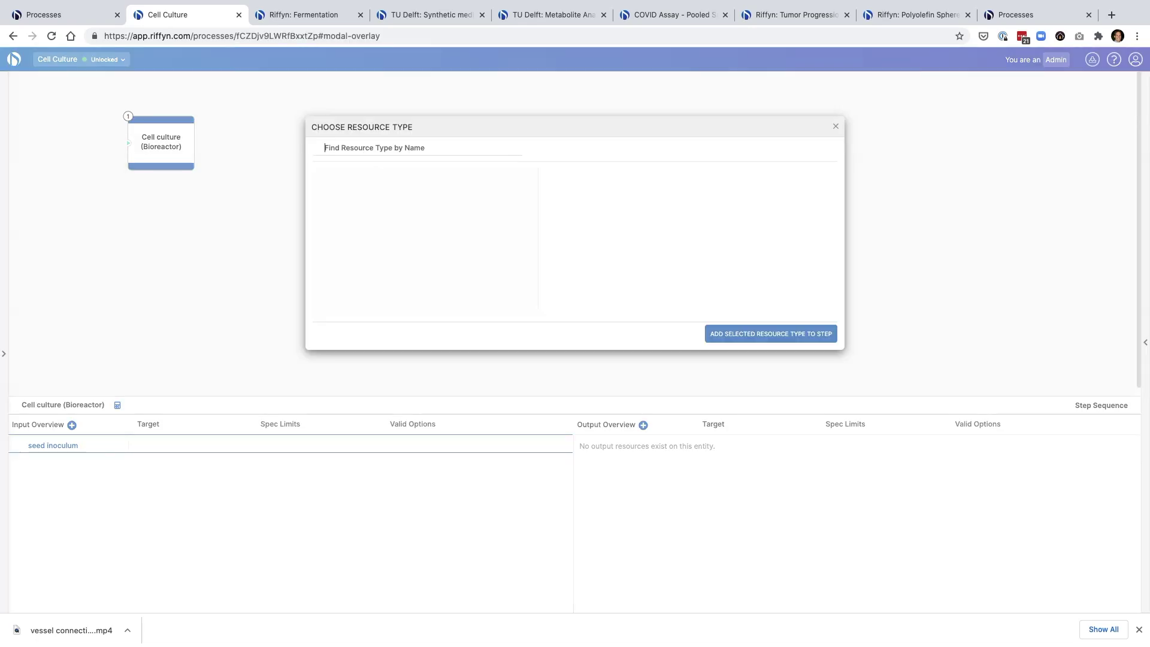
type("bioreactor")
Add 'bioreactor' as the Bioreactor step's second input and 'cell culture' as its output
key("Return")
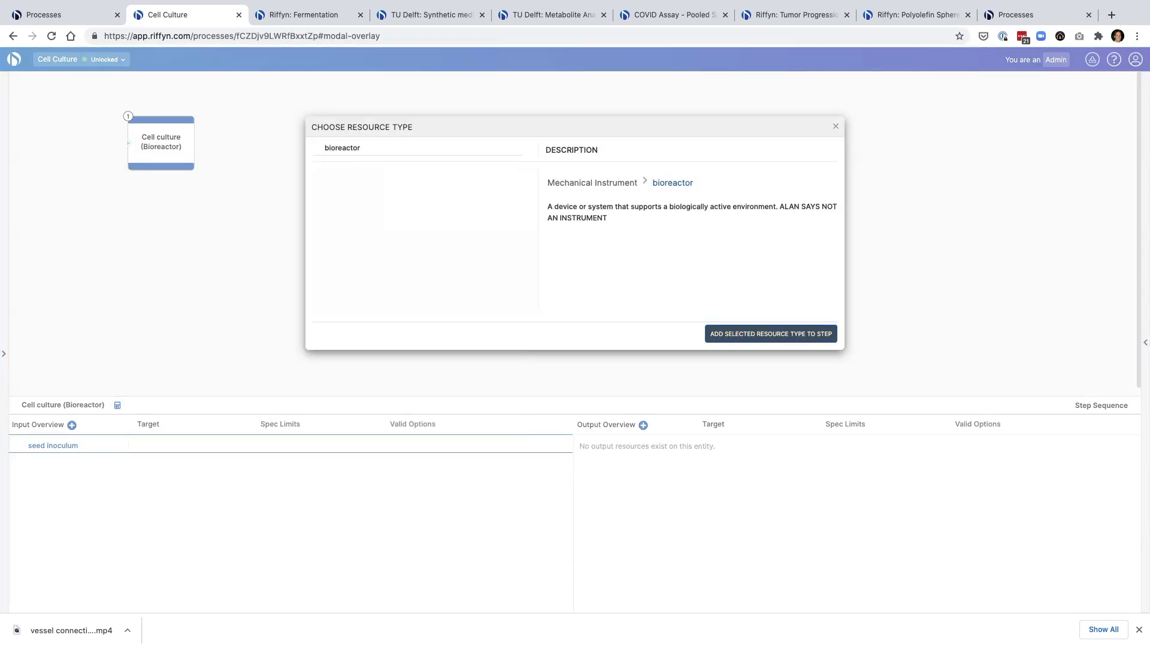
key("Return")
right_click(174, 144)
left_click(207, 178)
type("cell cul")
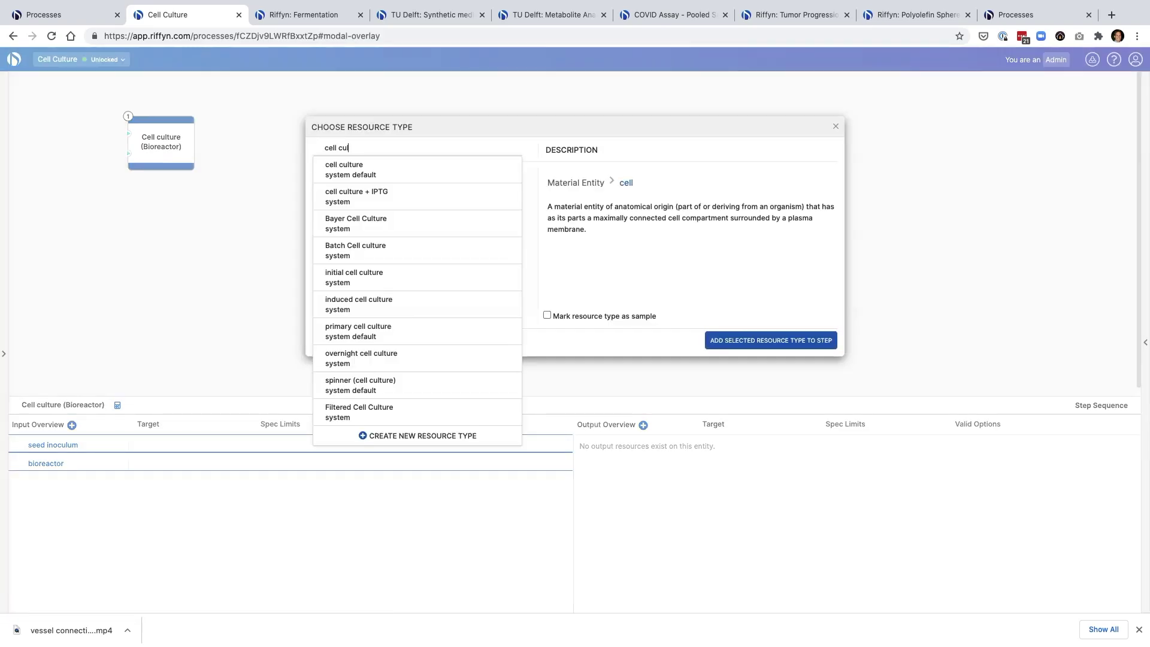
key("Down")
key("Return")
key("Return")
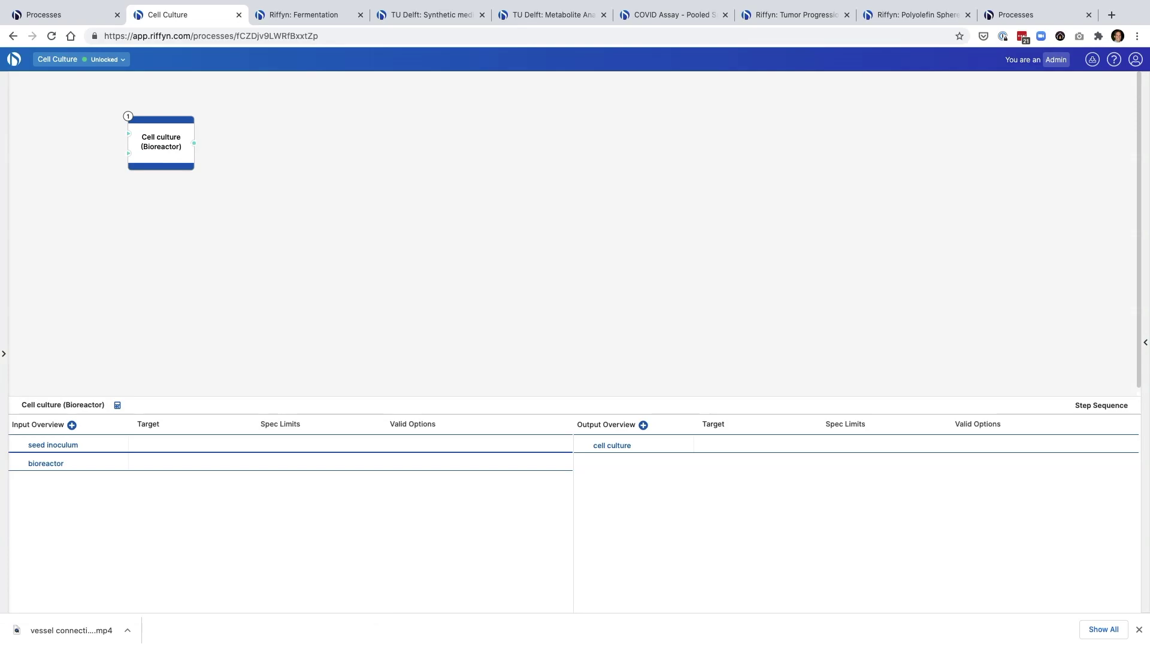
Add a Take Samples step after cell culture with output Sample of cell culture
left_click(195, 143)
left_click(238, 220)
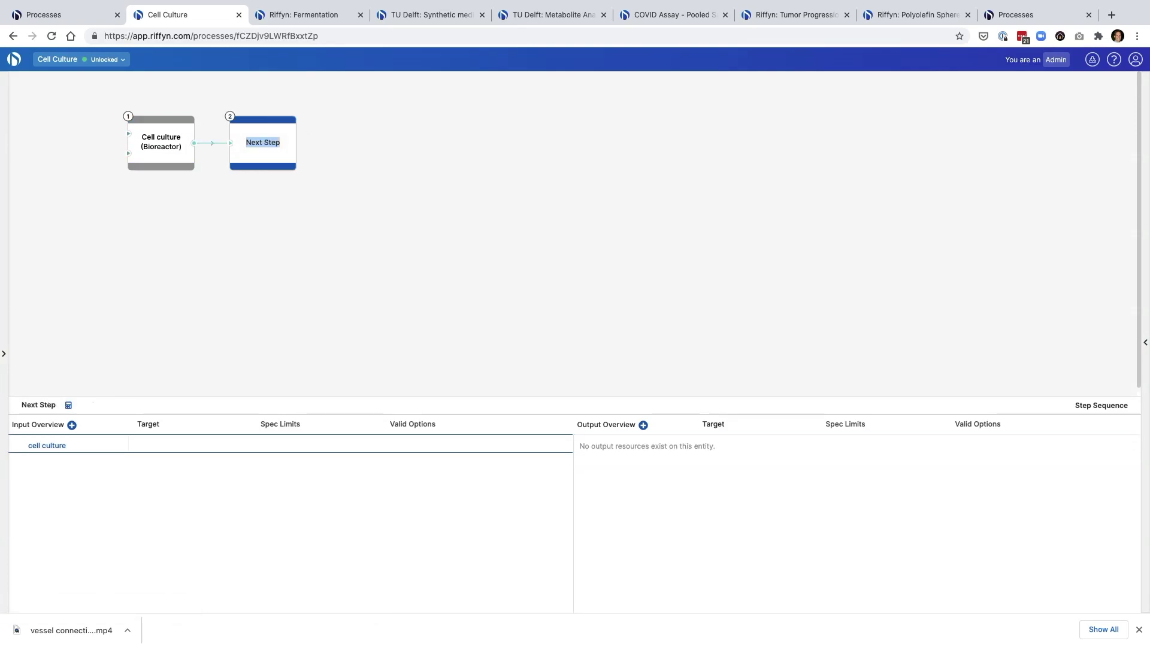
type("Take Samples")
key("Return")
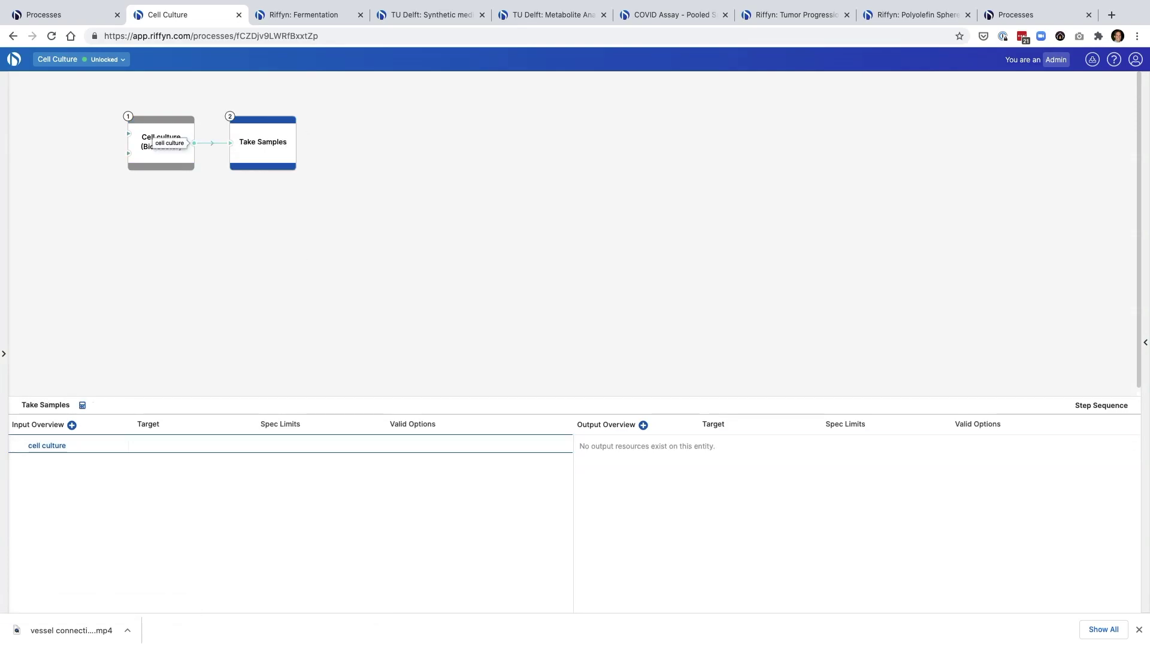
mouse_move(270, 445)
left_click(539, 443)
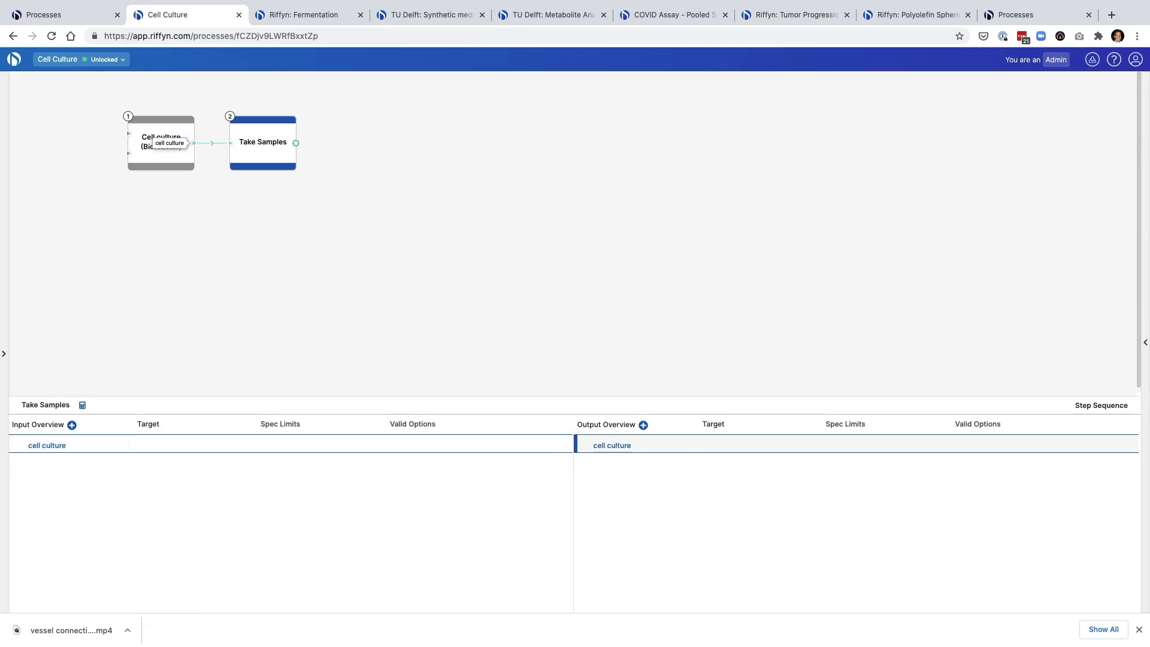
left_click(296, 143)
left_click(354, 217)
Add Biomass analysis and HPLC steps after Take Samples
left_click(297, 142)
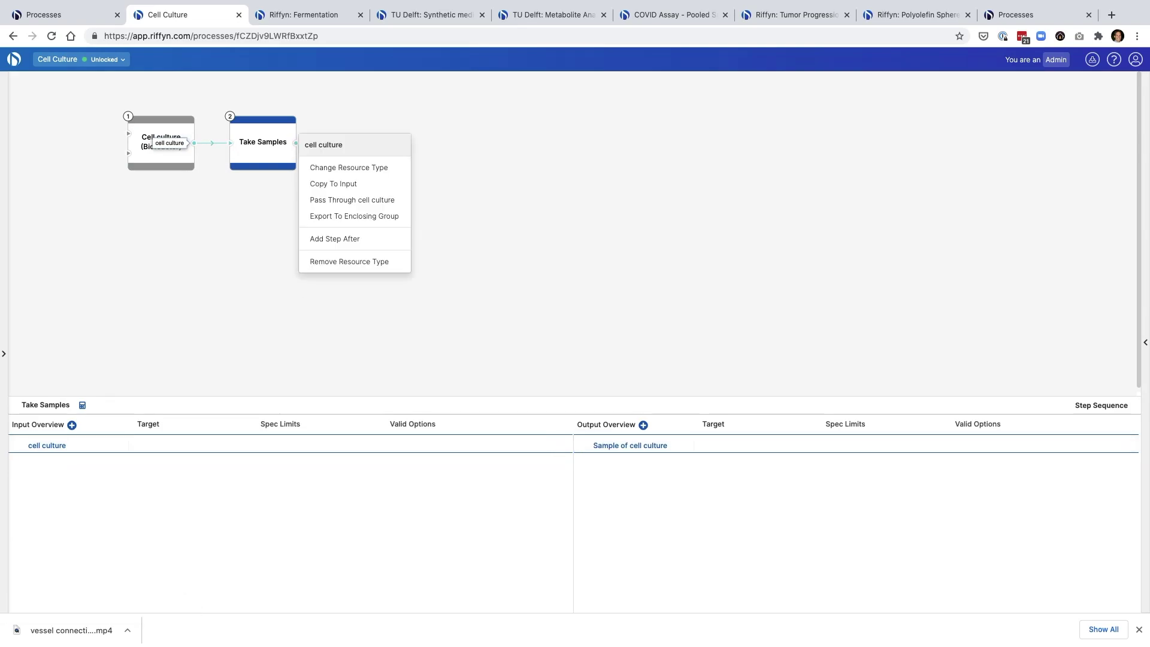
left_click(347, 236)
type("Biomass analysis")
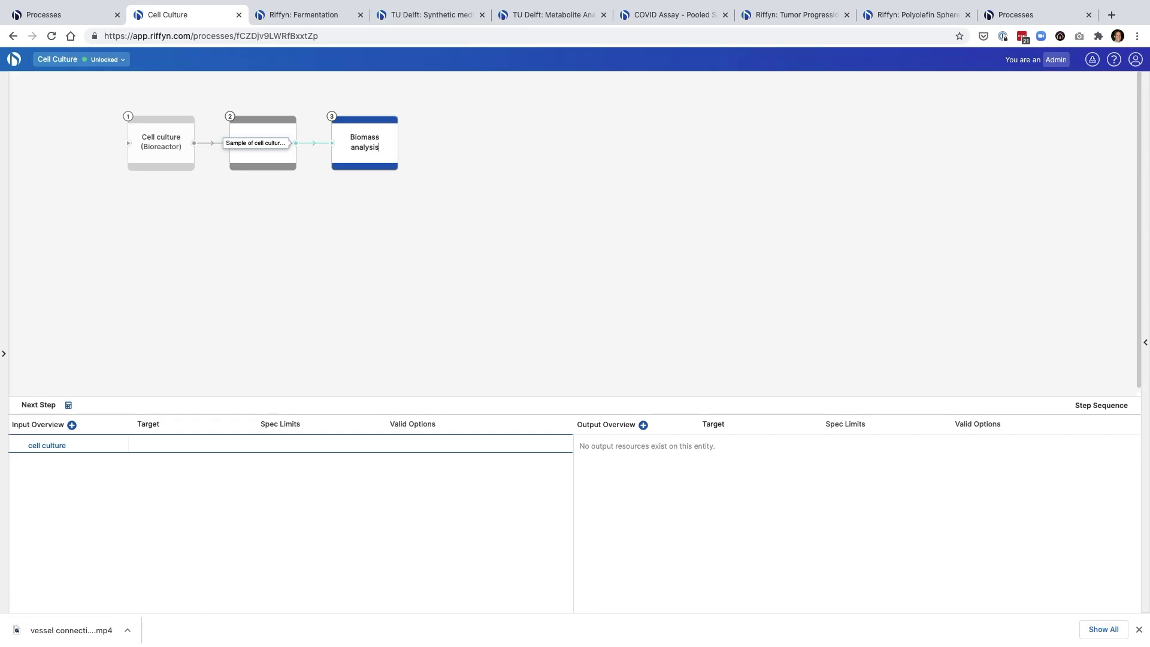
left_click(297, 142)
left_click(332, 238)
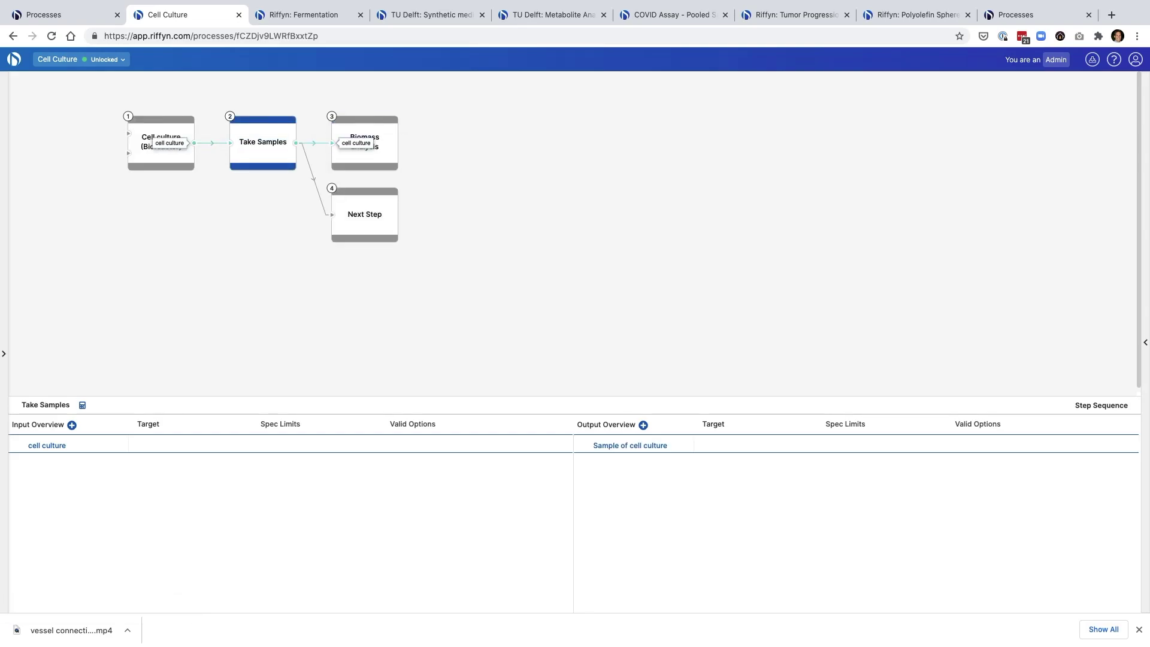
type("HPLC")
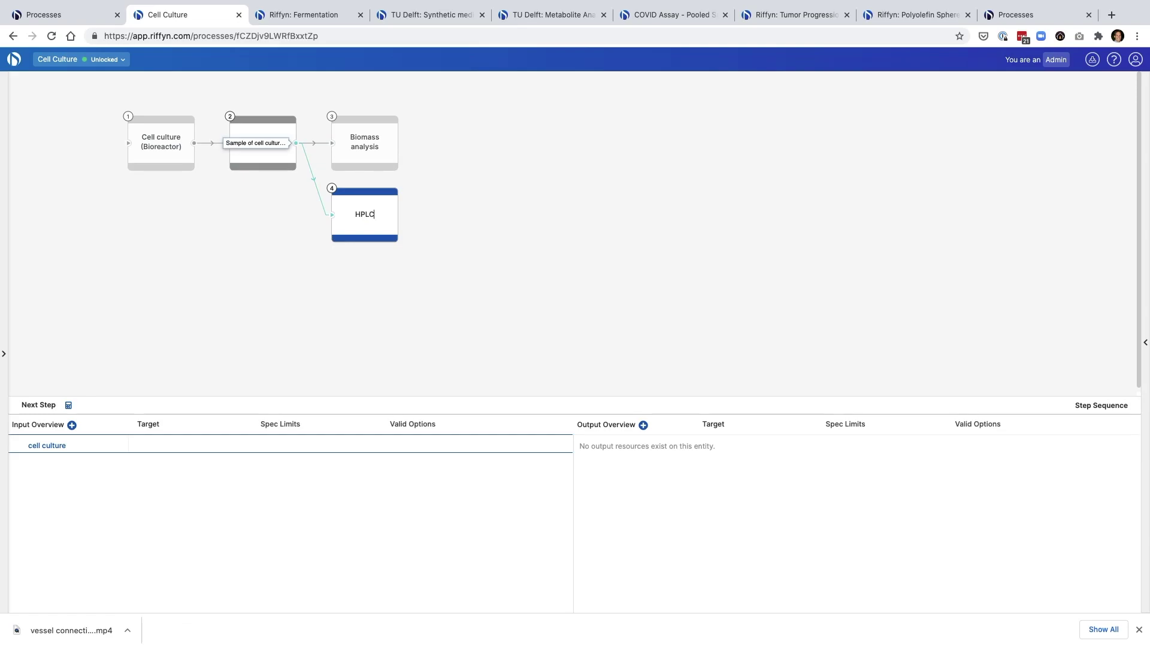
left_click(364, 143)
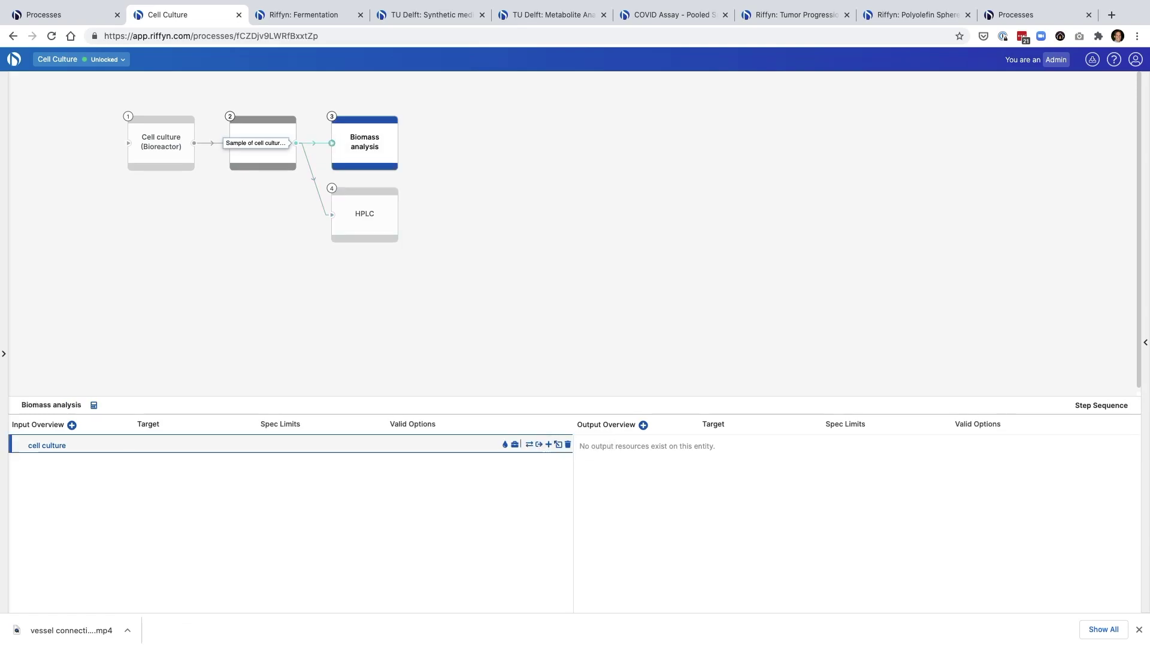
left_click(539, 444)
type("c")
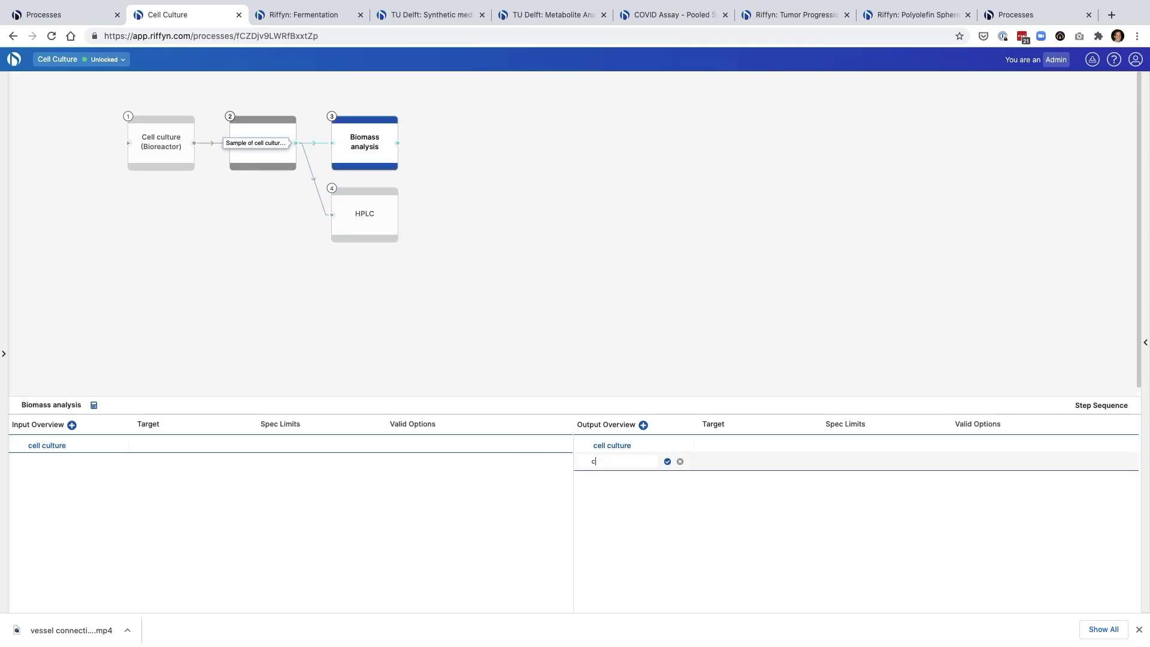
type("oncent")
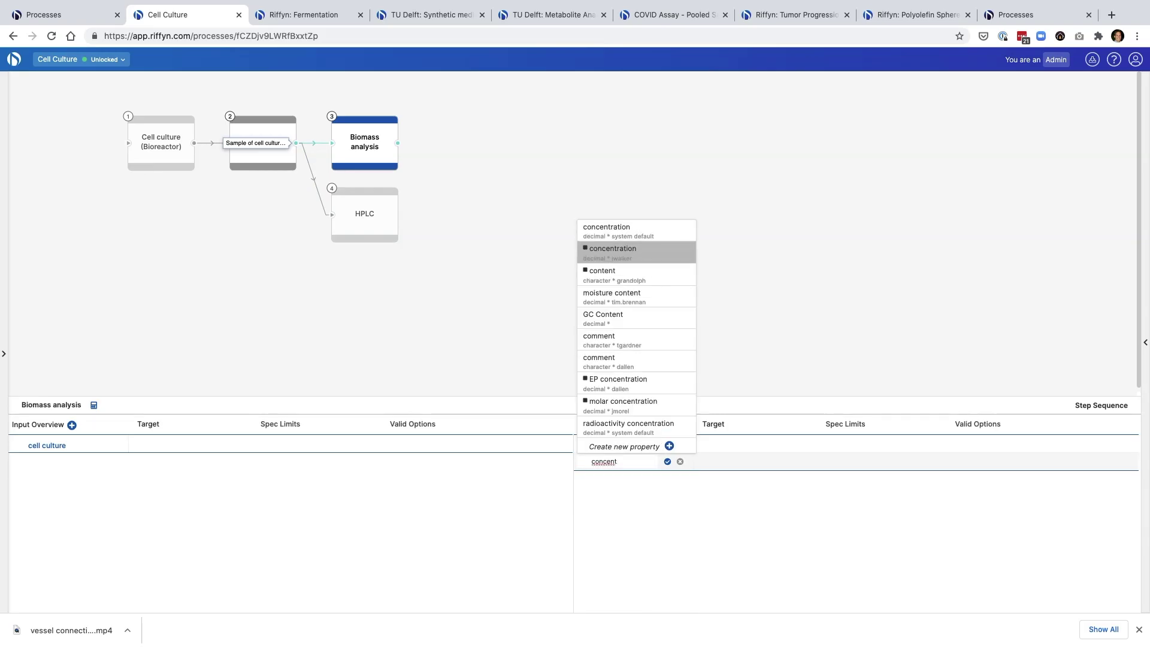
Give Biomass analysis's cell culture output a concentration spec: g/mL, LSL 50, USL 60, target 55
left_click(624, 231)
left_click(728, 462)
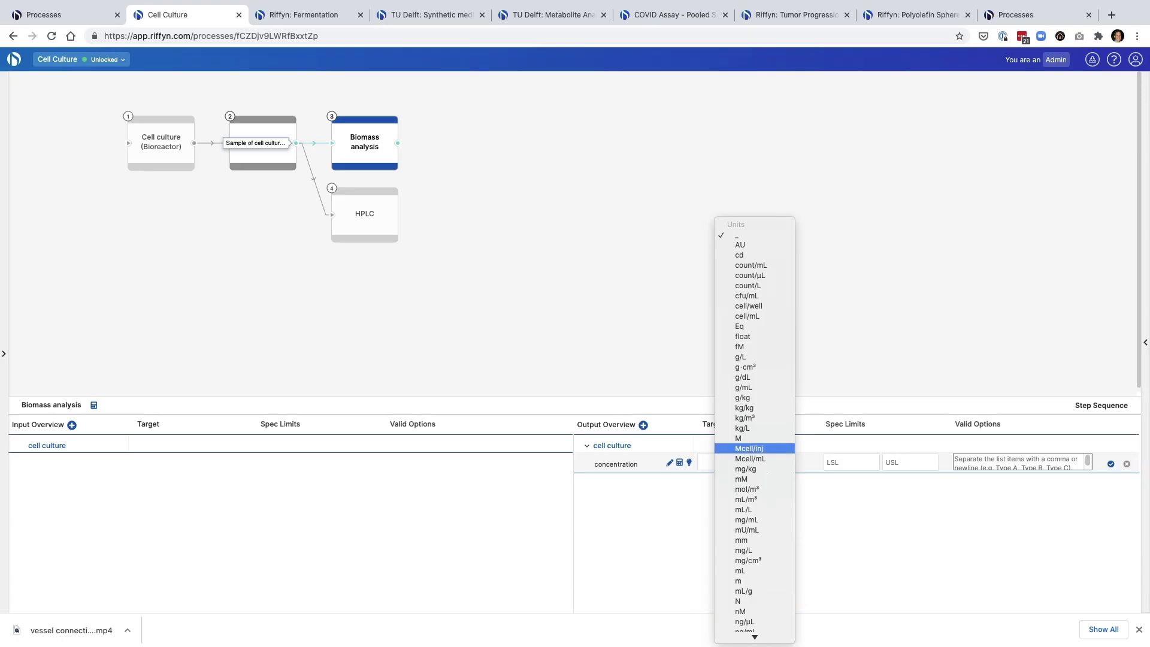
key("Up")
key("Up")
key("Up")
key("Return")
key("Tab")
type("50")
key("Tab")
type("60")
key("shift+Tab")
key("shift+Tab")
key("shift+Tab")
type("55")
key("Return")
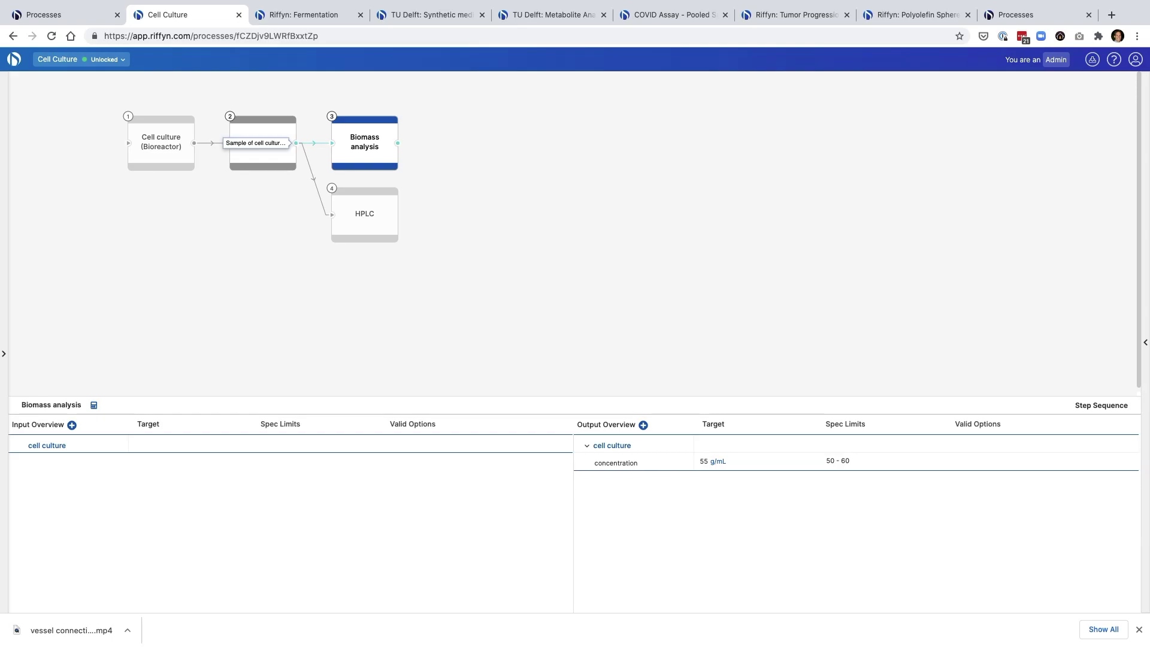
left_click(364, 214)
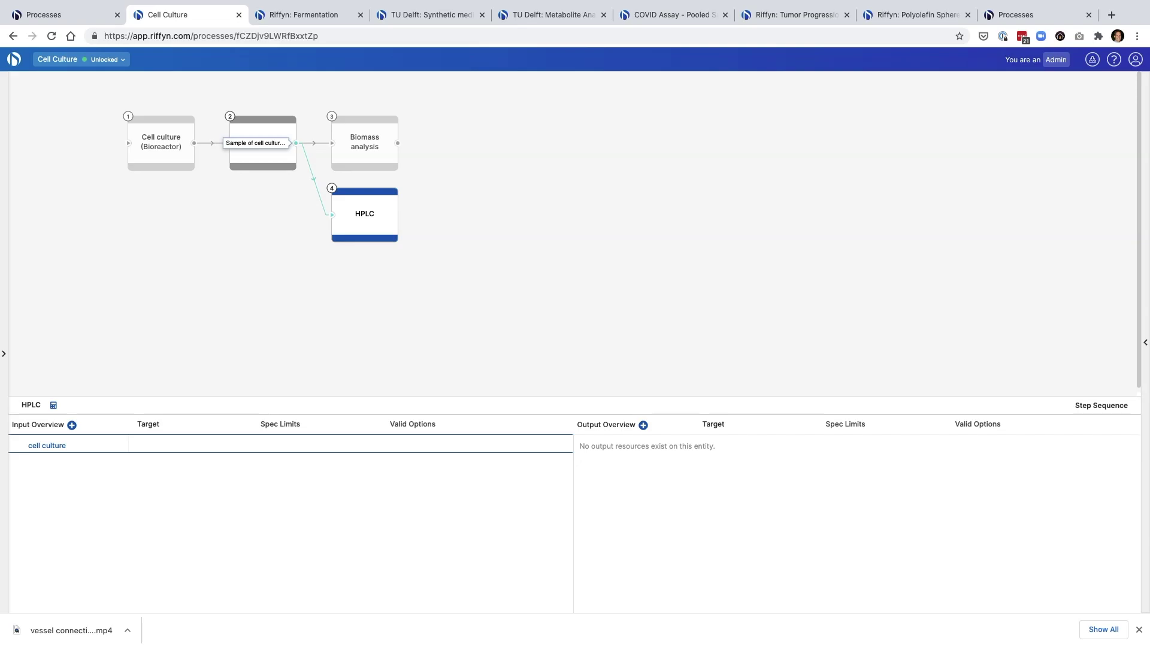
Insert a new step named Seed culture before the Bioreactor step
left_click(160, 143)
right_click(161, 142)
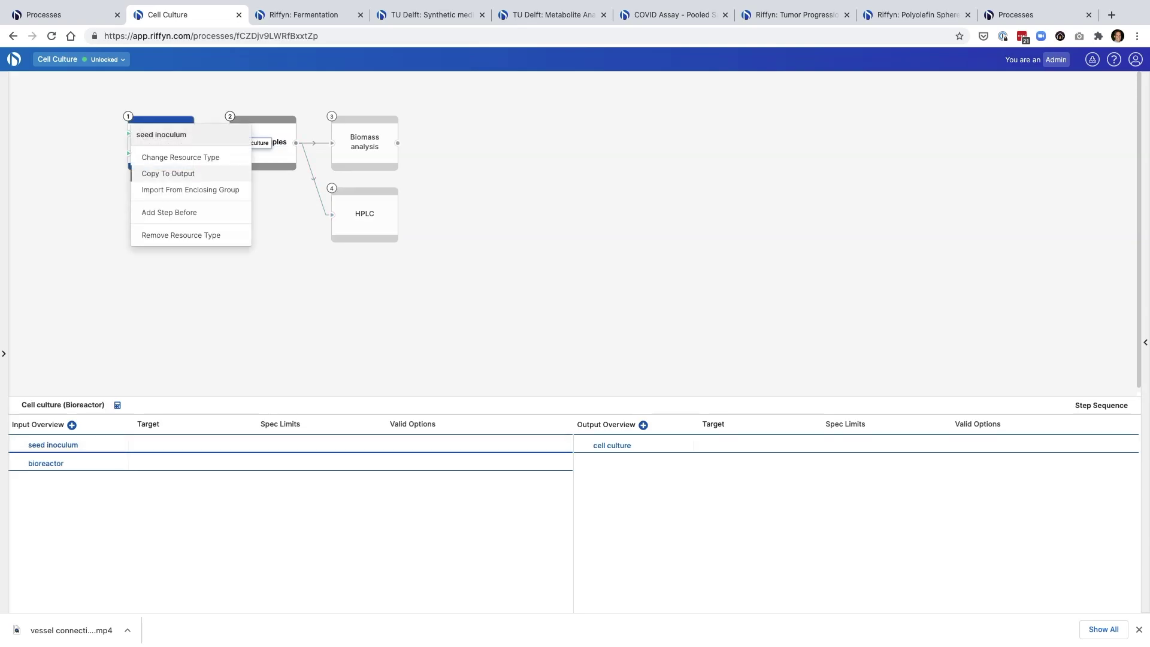
left_click(163, 212)
double_click(161, 142)
type("See")
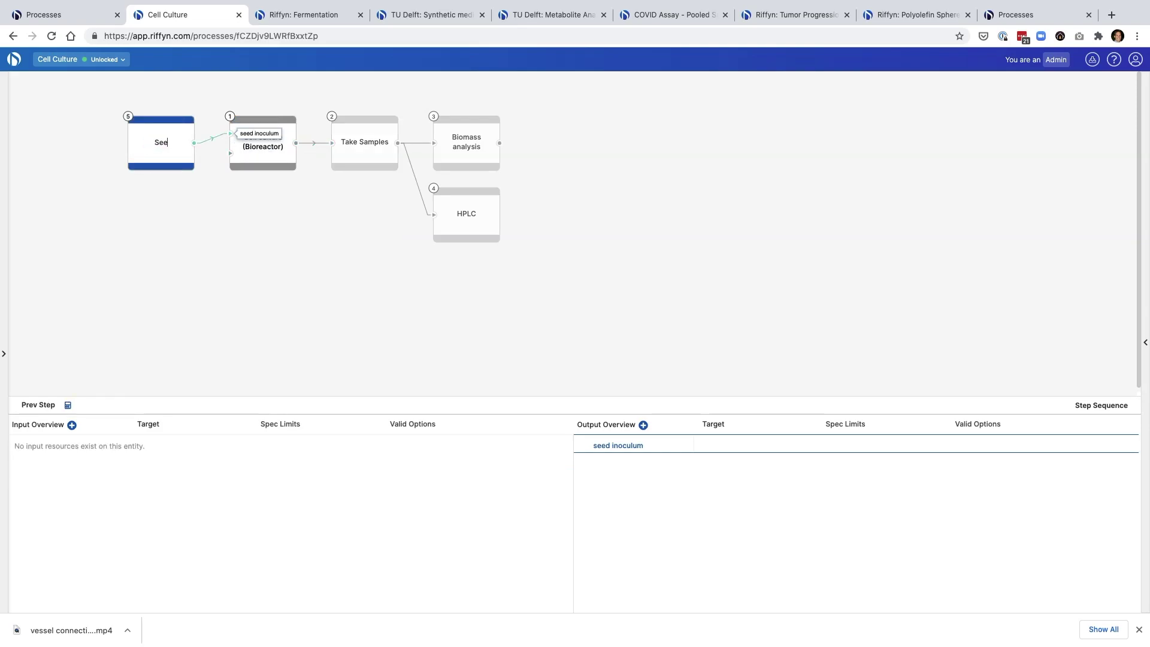
type("d culture")
key("Return")
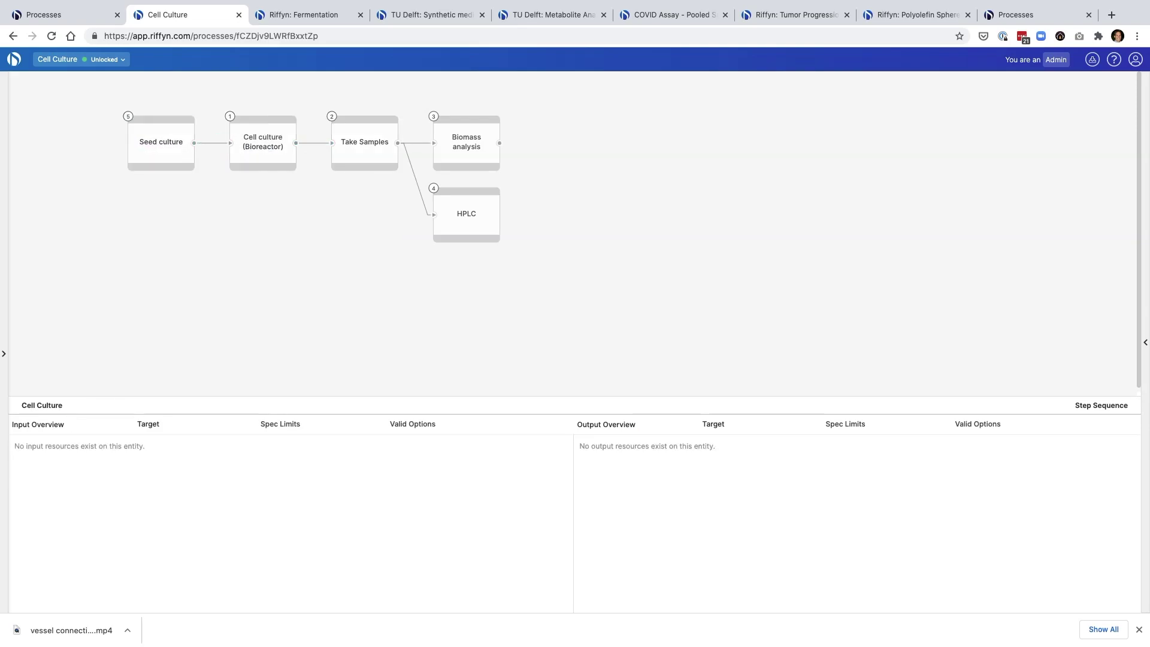
Drag Seed culture to the top of the Step Sequence order list
left_click(1102, 405)
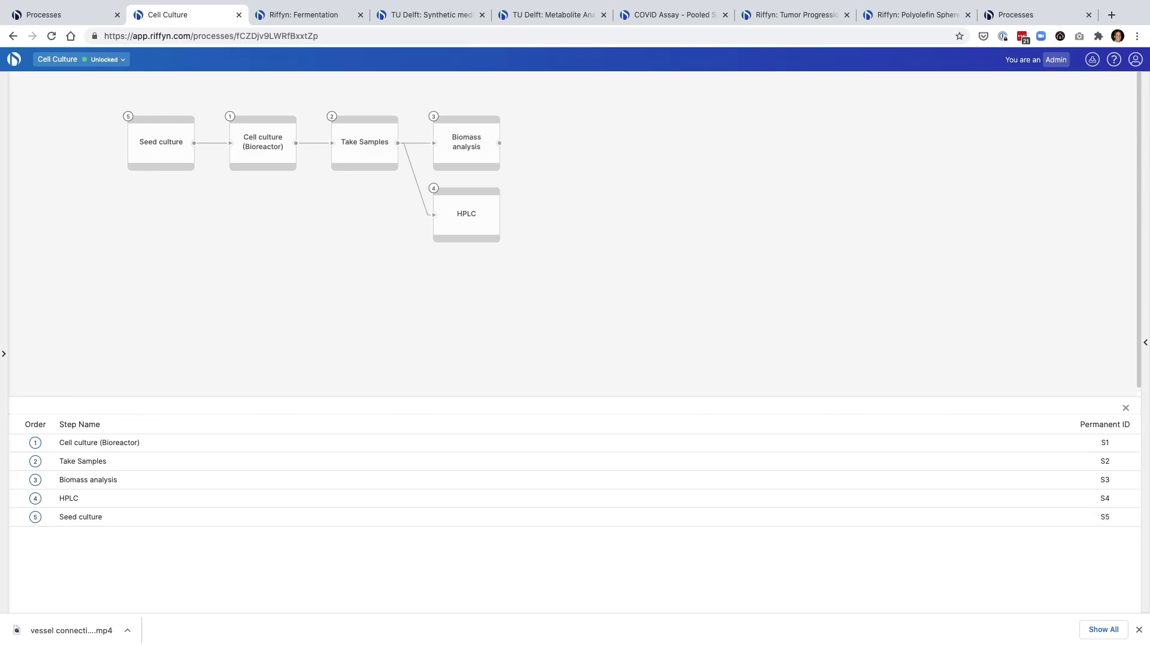
left_click_drag(17, 517, 18, 442)
left_click(1125, 407)
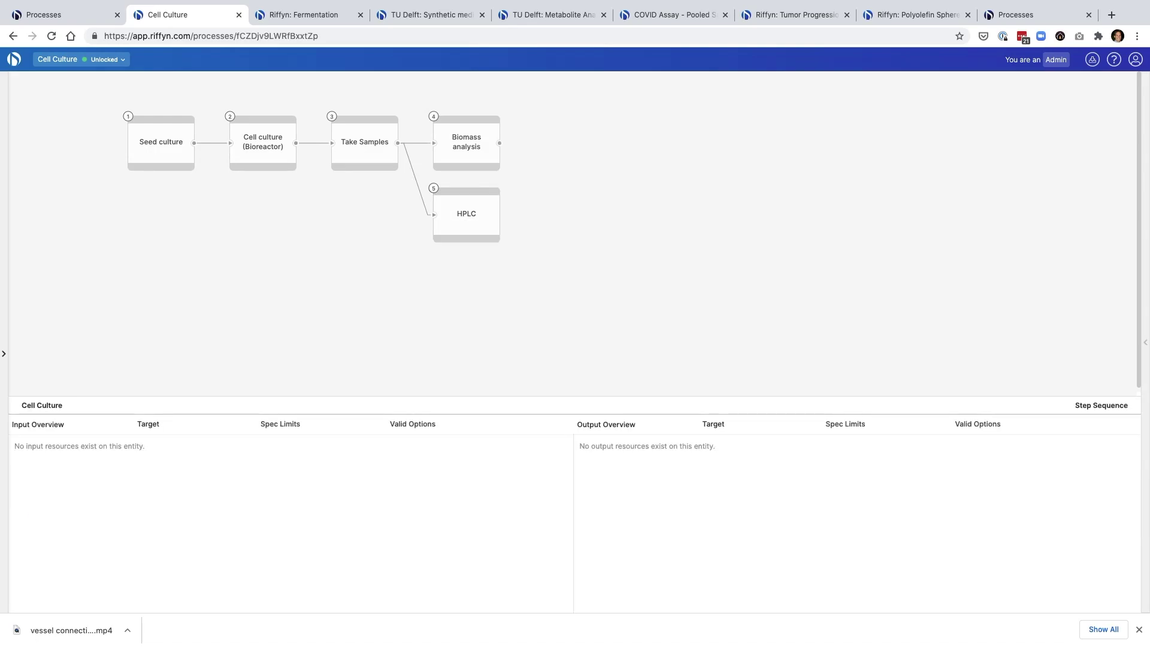
Write the Take Samples task 'Connect inoculum tubing' and attach its video
left_click(364, 142)
left_click(1026, 245)
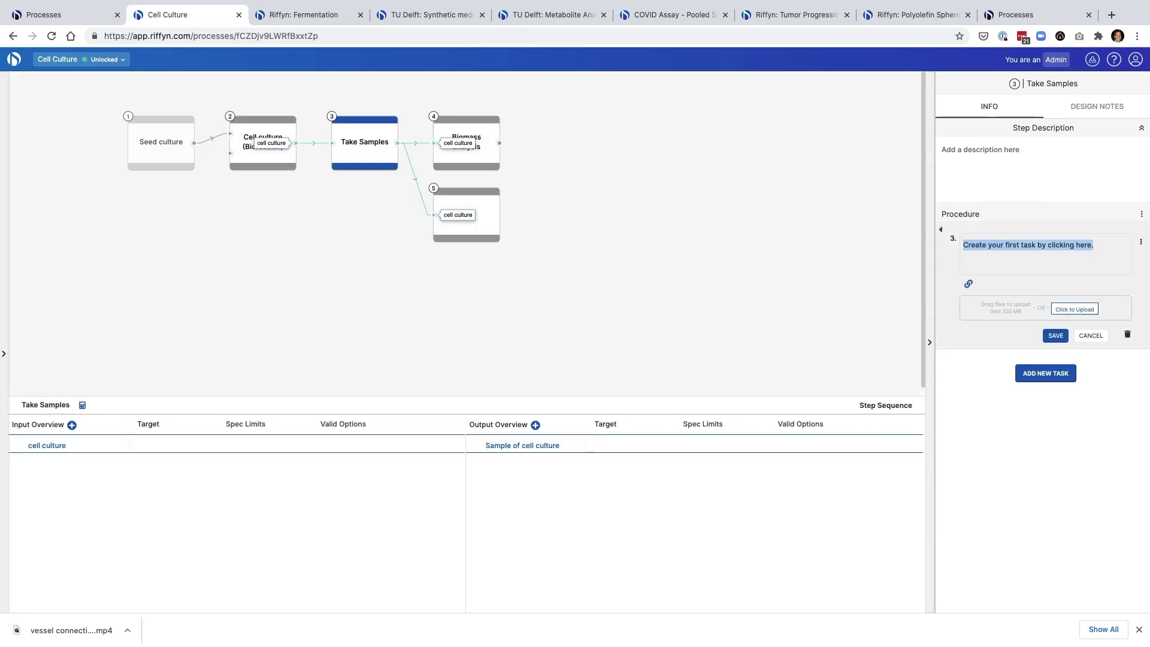
type("Connect inoculum tubing")
key("Tab")
key("Return")
key("Return")
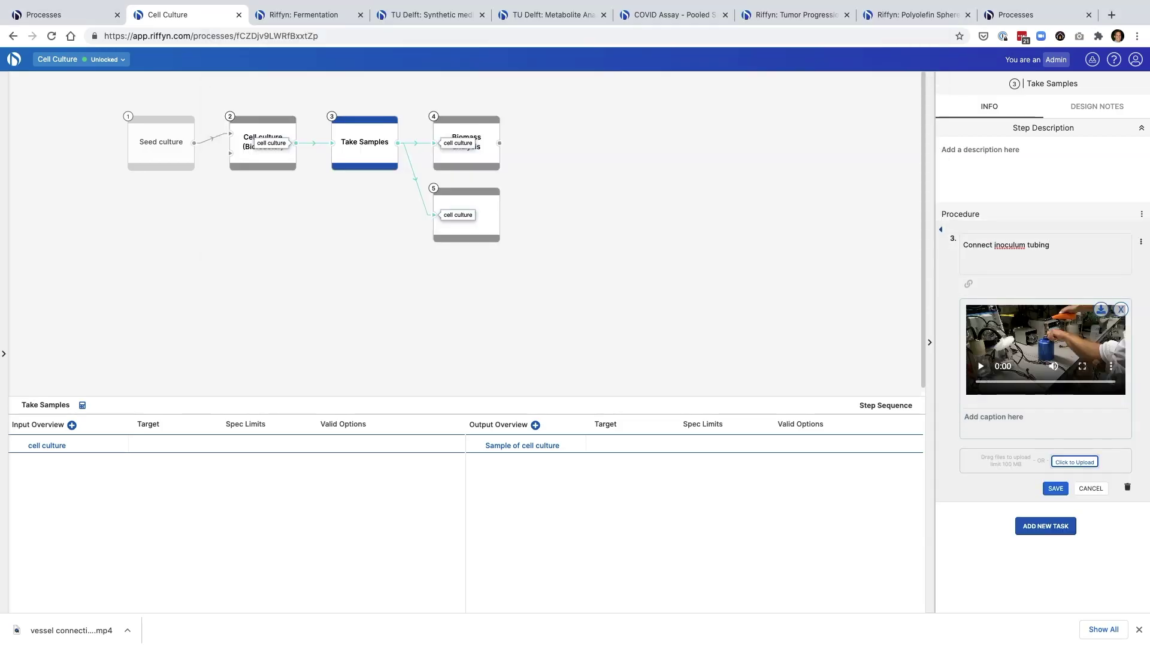
key("Tab")
key("Return")
Add a second procedure task 'Inoculate cells' and pause the attached video
key("Return")
type("Ino")
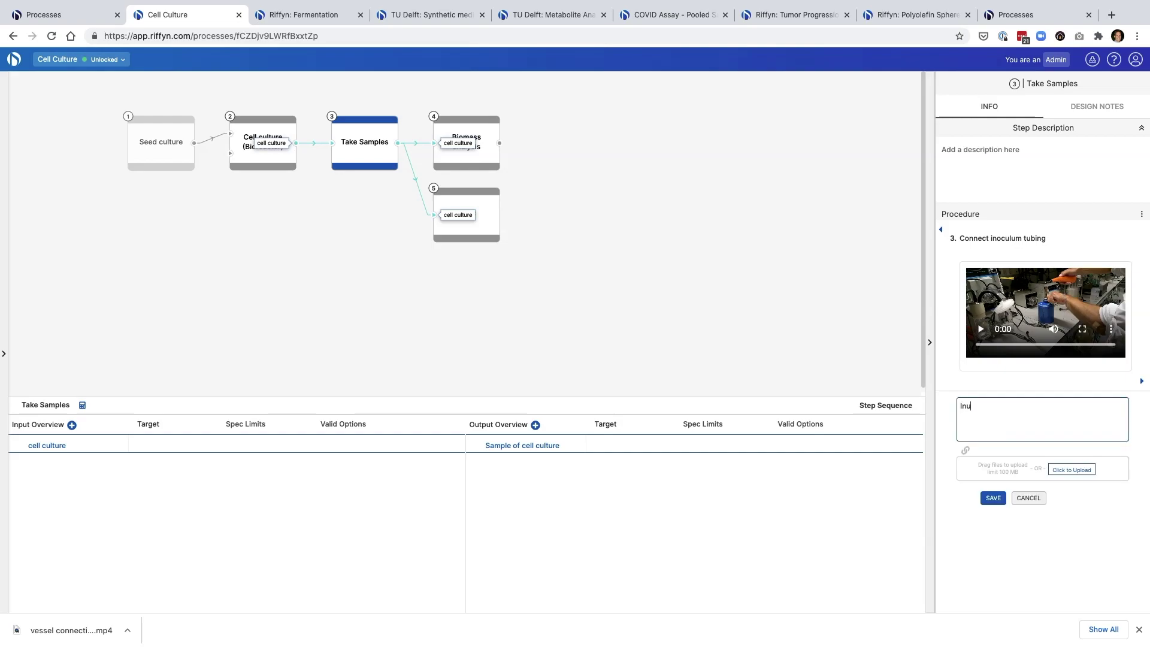
type("culate cells")
key("Tab")
key("Return")
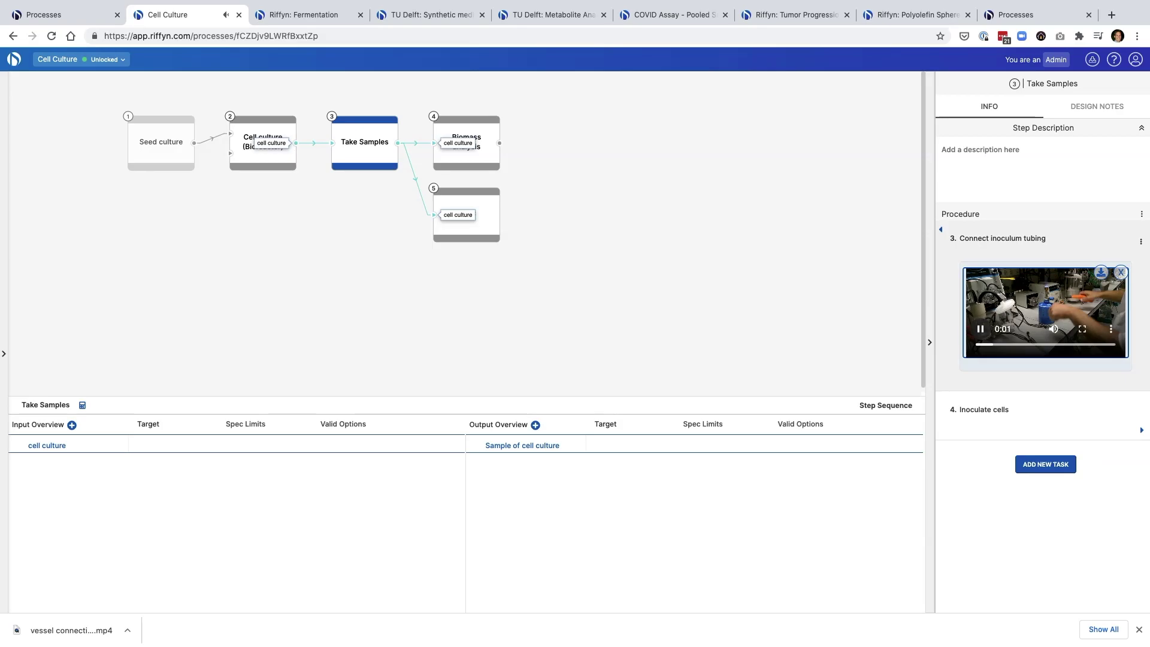
key("space")
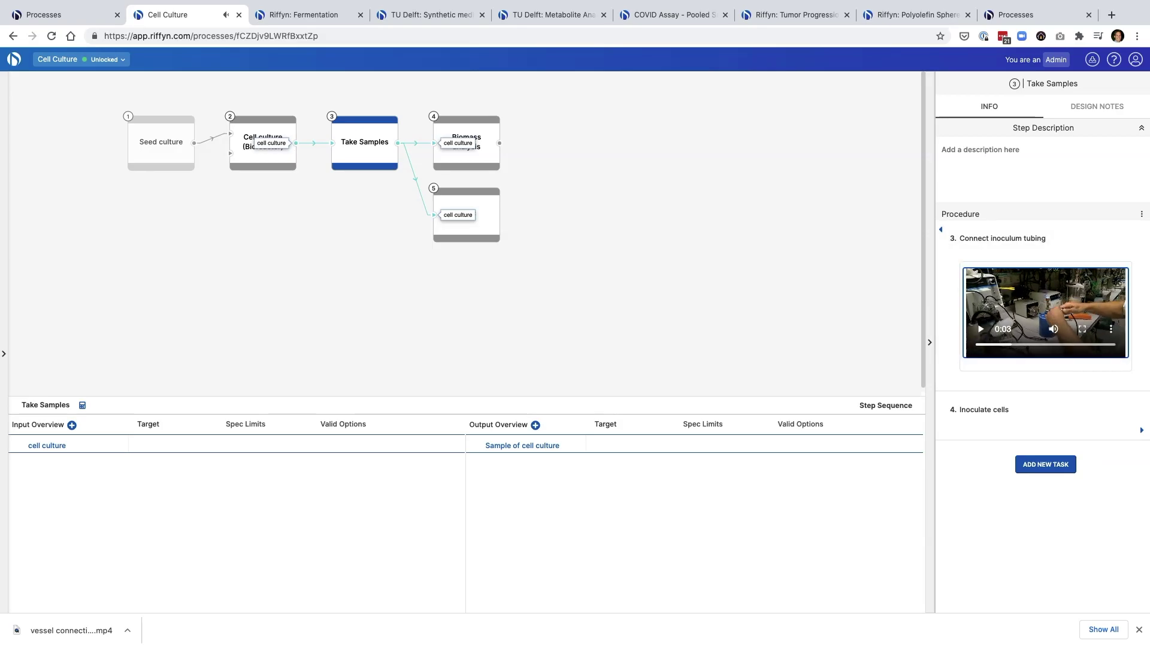
Create process version 1.00 with the description 'Initial version'
left_click(4, 353)
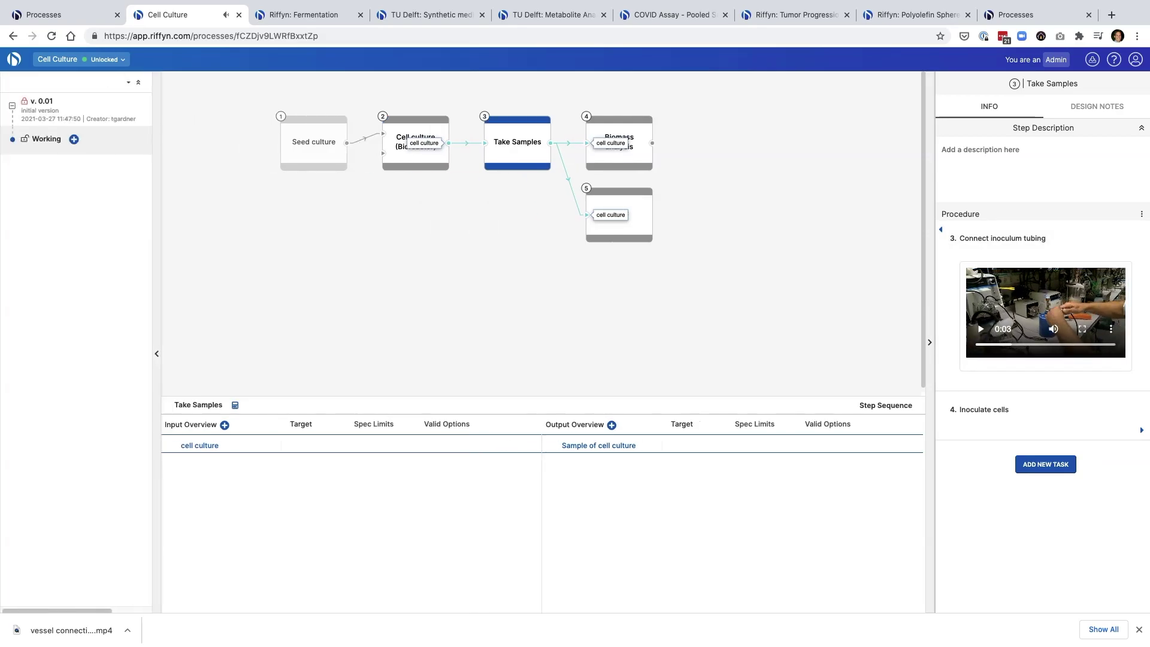
type("Initial version")
key("Return")
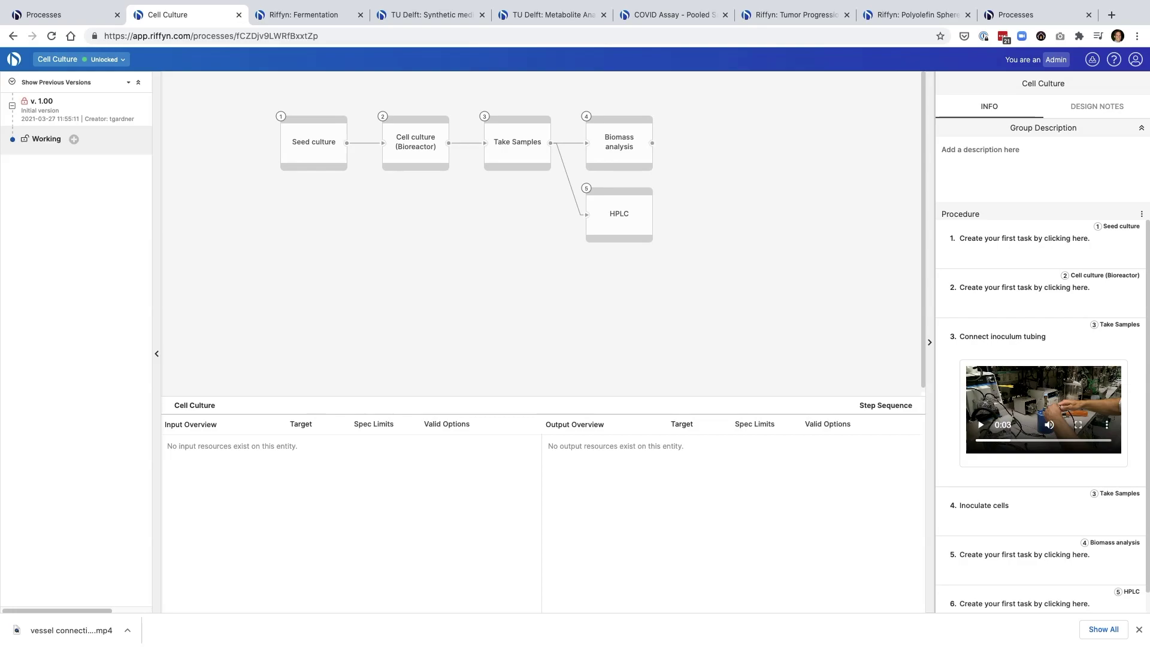
left_click(619, 214)
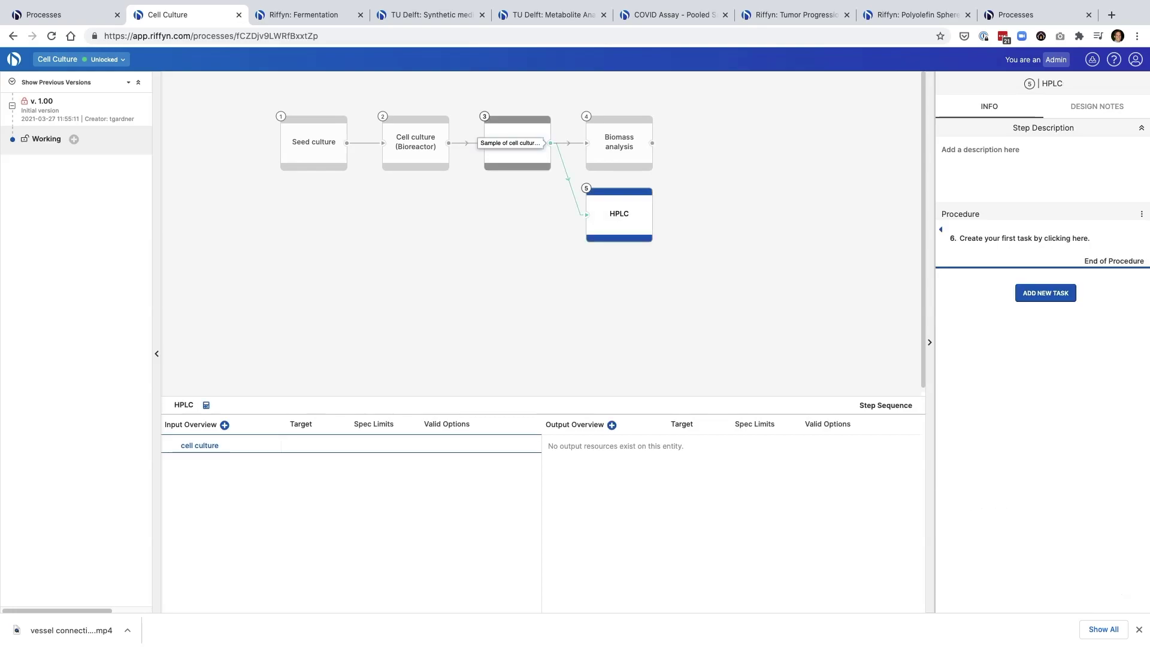
Enclose HPLC in a new group and save the group as a process
right_click(633, 213)
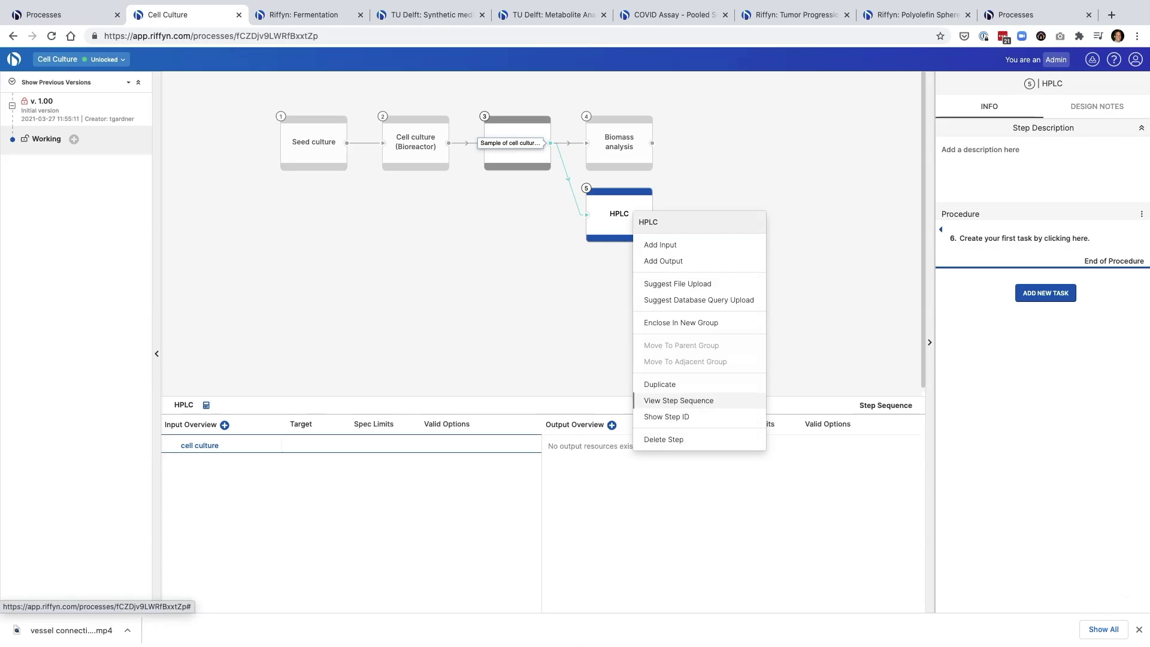
left_click(680, 322)
right_click(617, 217)
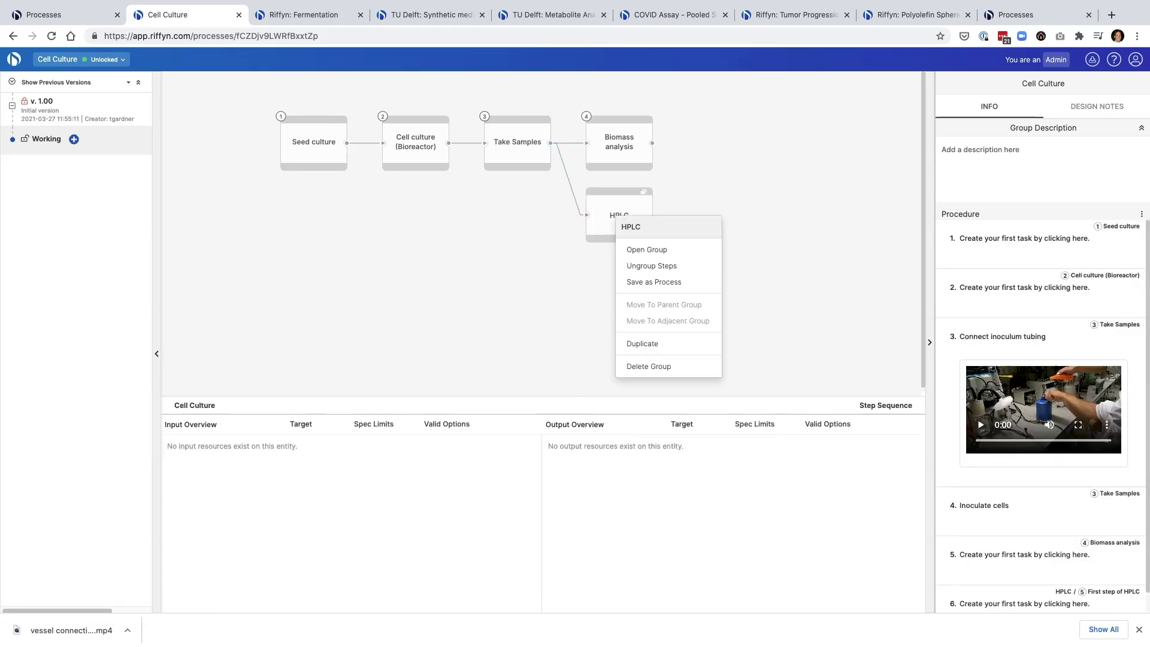
left_click(654, 282)
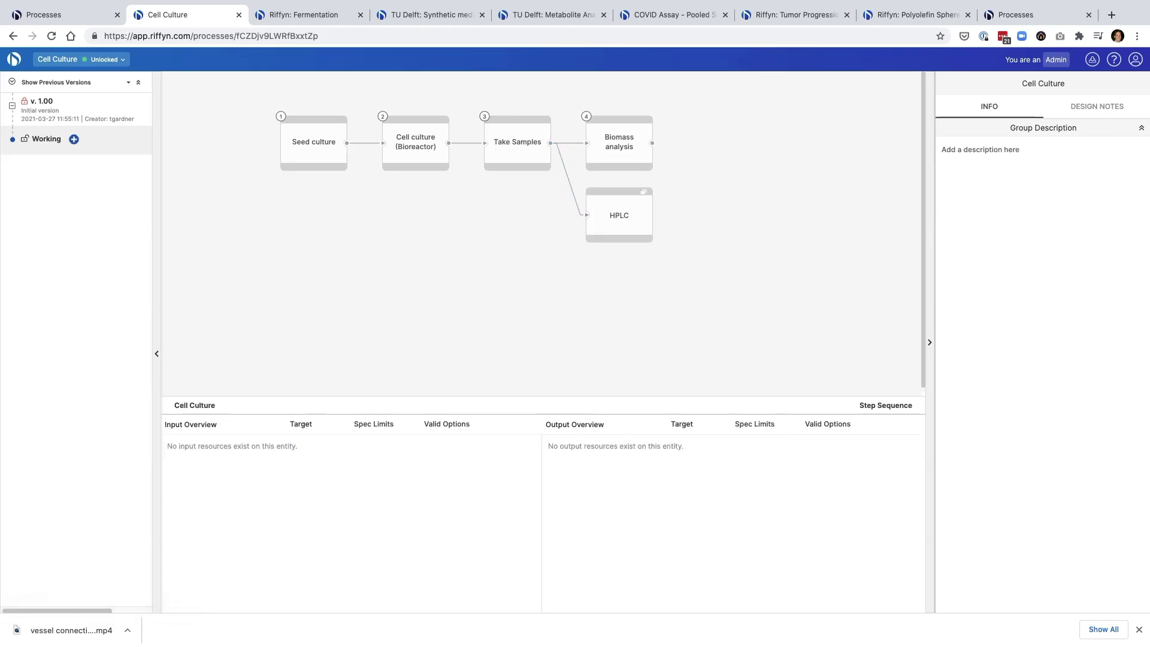
Open the HPLC group to view its steps, then return to Cell Culture
left_click(606, 194)
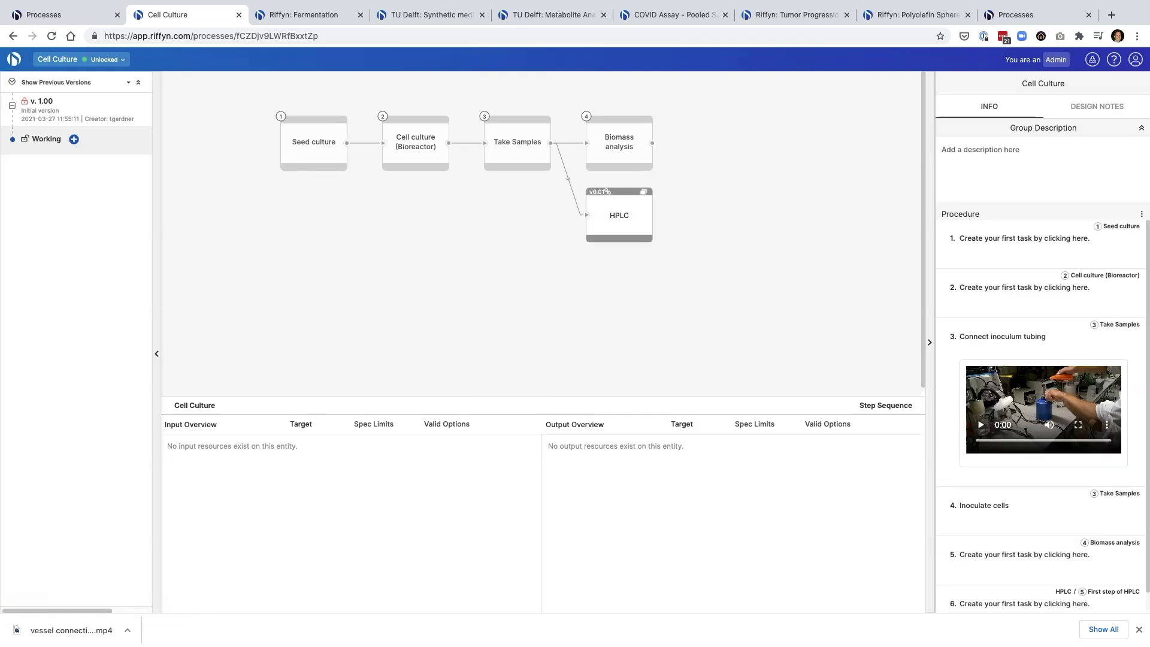
double_click(606, 191)
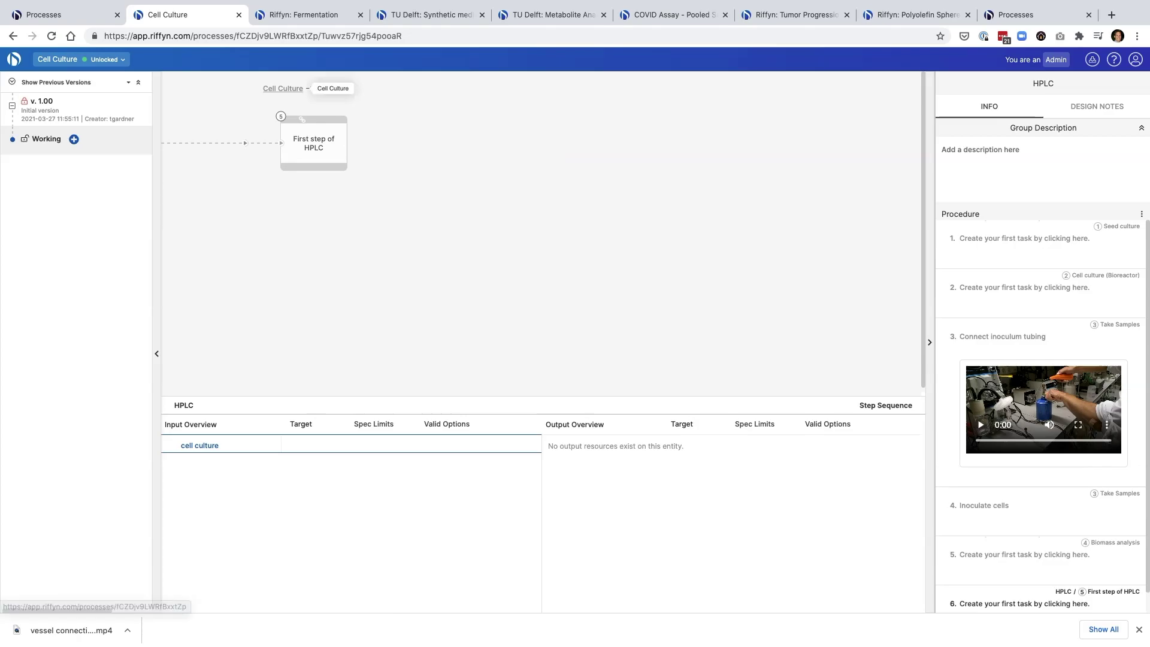
left_click(282, 88)
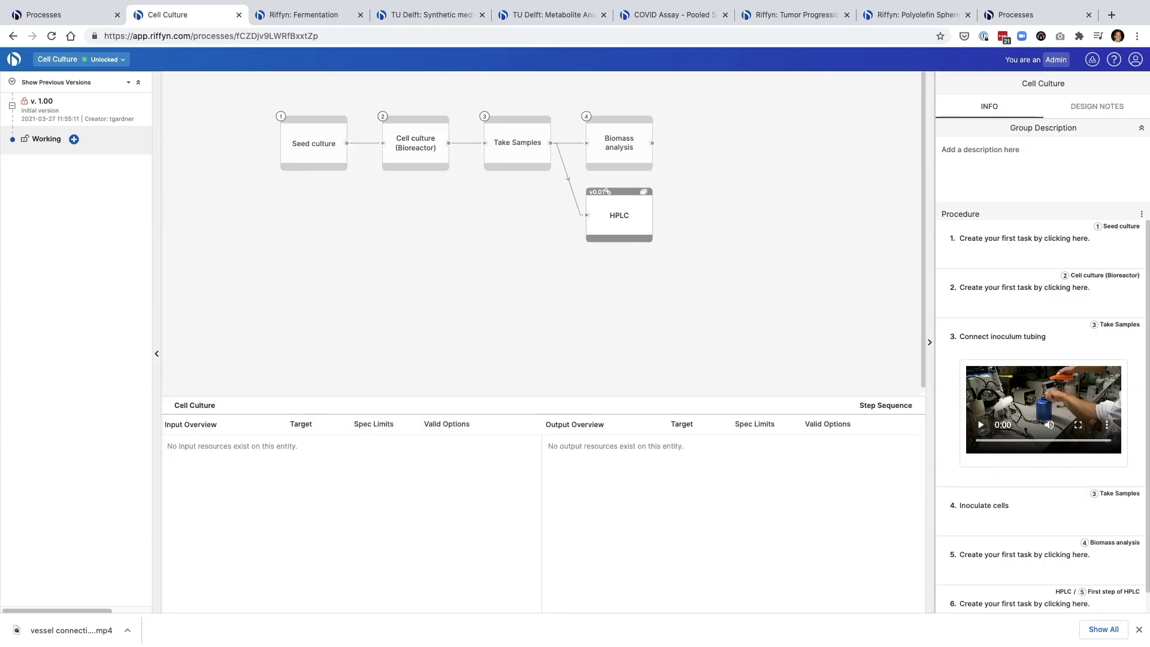
right_click(607, 192)
Delete the HPLC group and link in the saved HPLC process v0.01
left_click(628, 395)
left_click(669, 156)
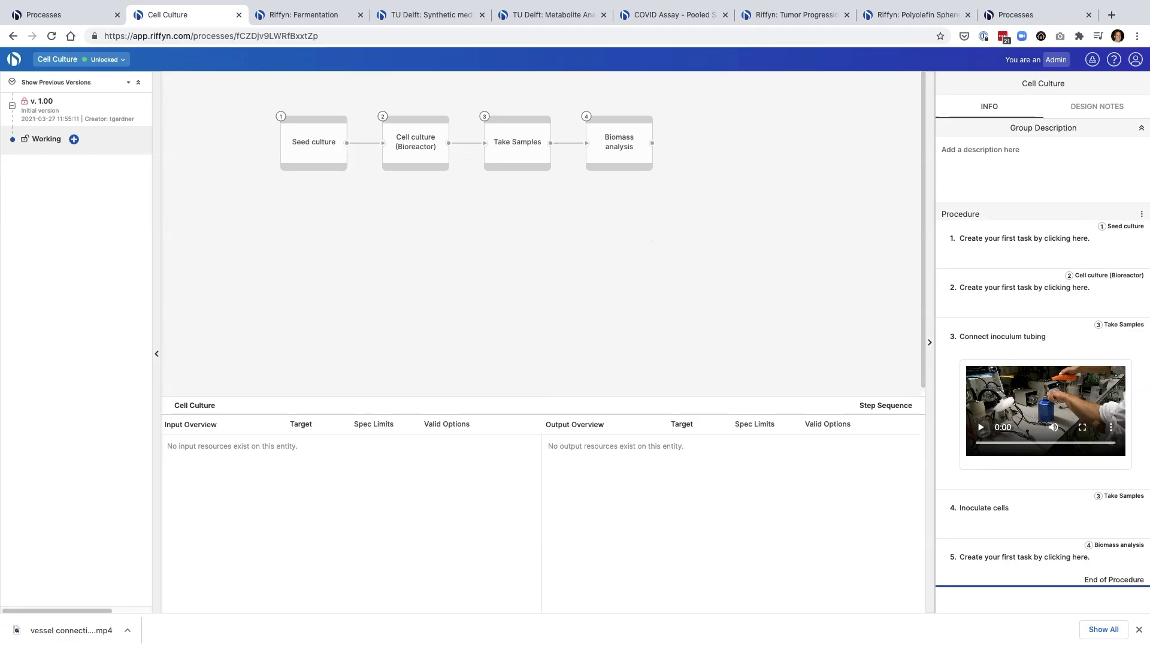
right_click(531, 250)
left_click(567, 308)
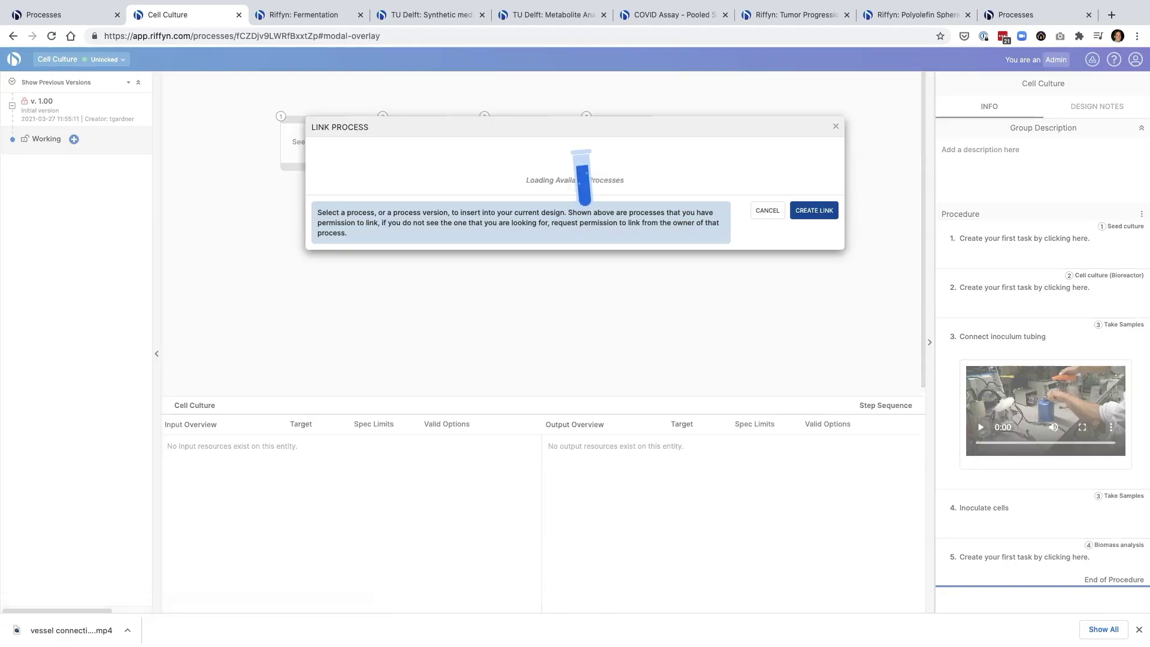
scroll(571, 229, "down", 5)
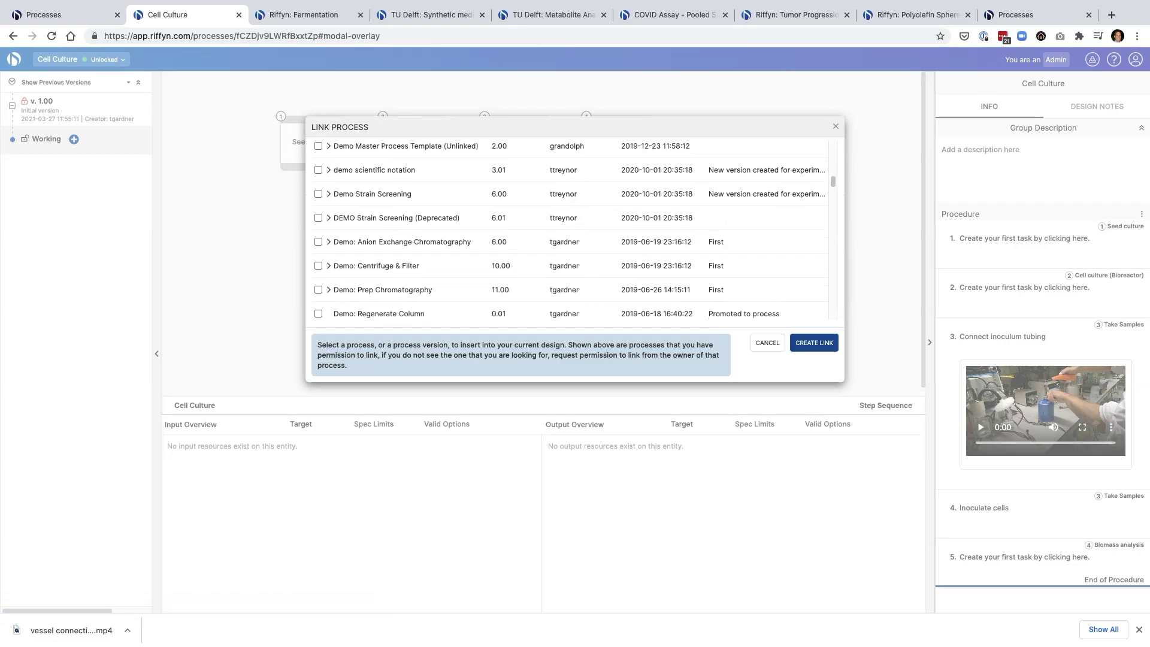
scroll(571, 229, "down", 5)
left_click(318, 230)
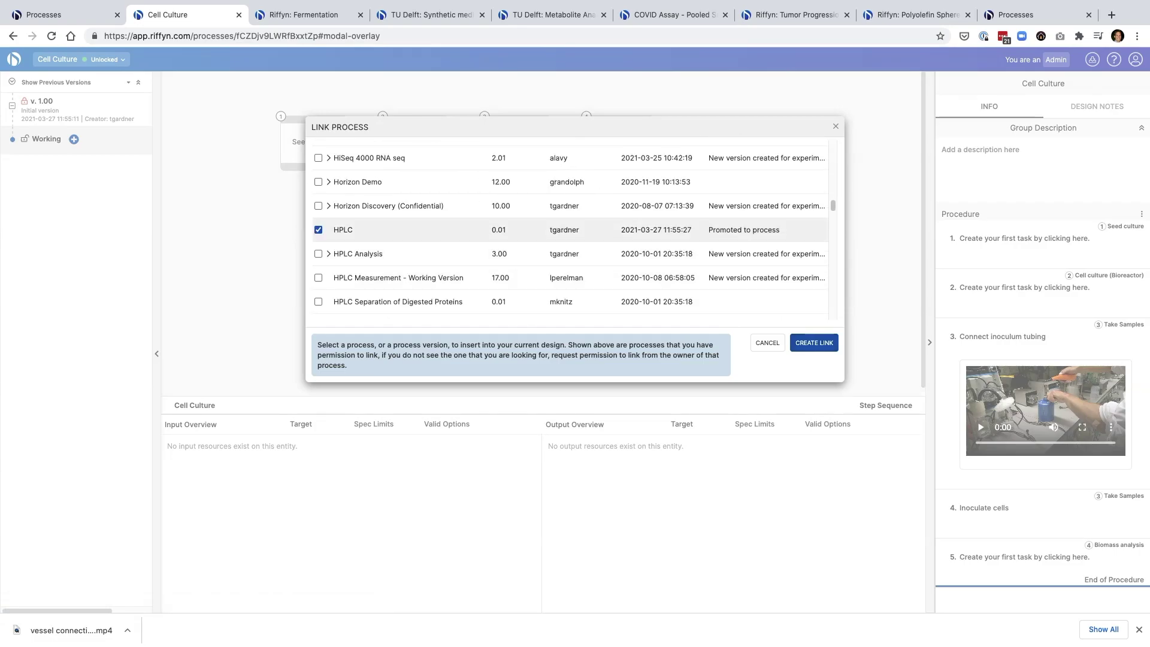
left_click(814, 342)
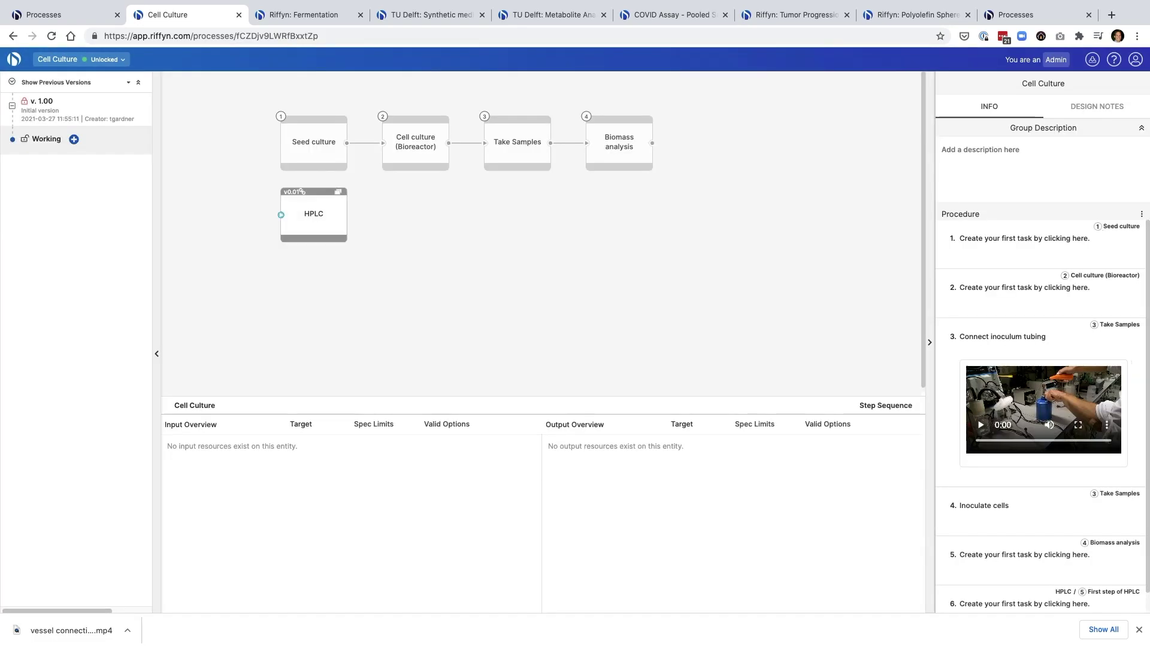
Save version 2.00 'Version 2 with separate HPLC analytics', then open version 1.00
left_click(74, 139)
type("Vers")
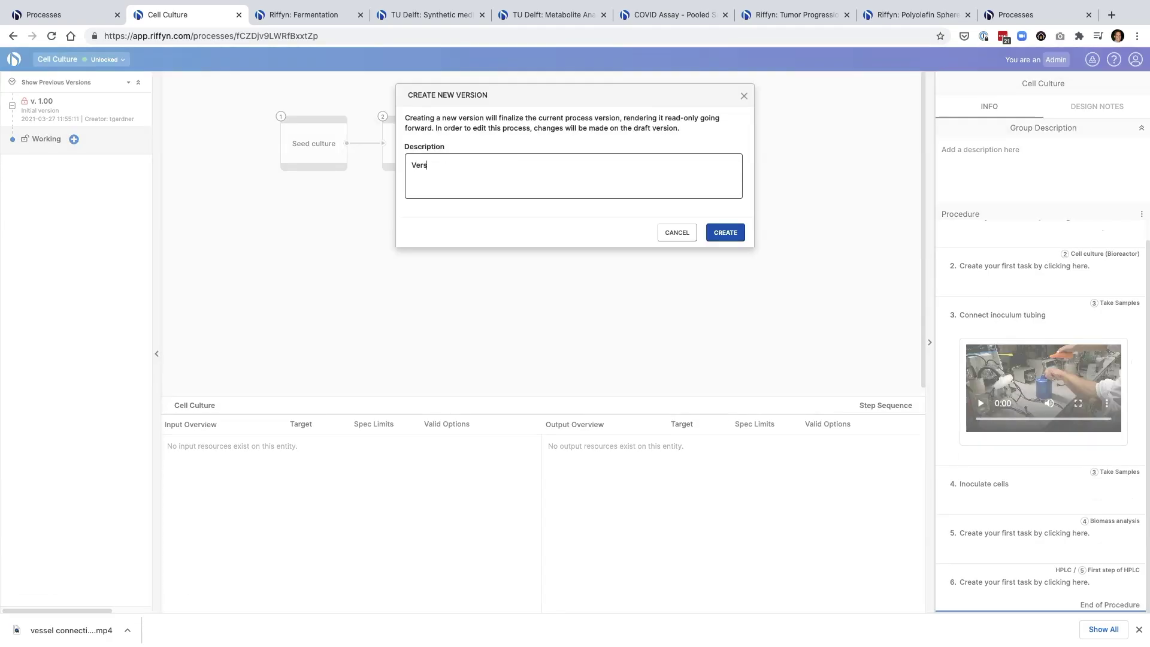
type("ion 2 with separa")
type("te HPLC analytics module")
left_click(725, 232)
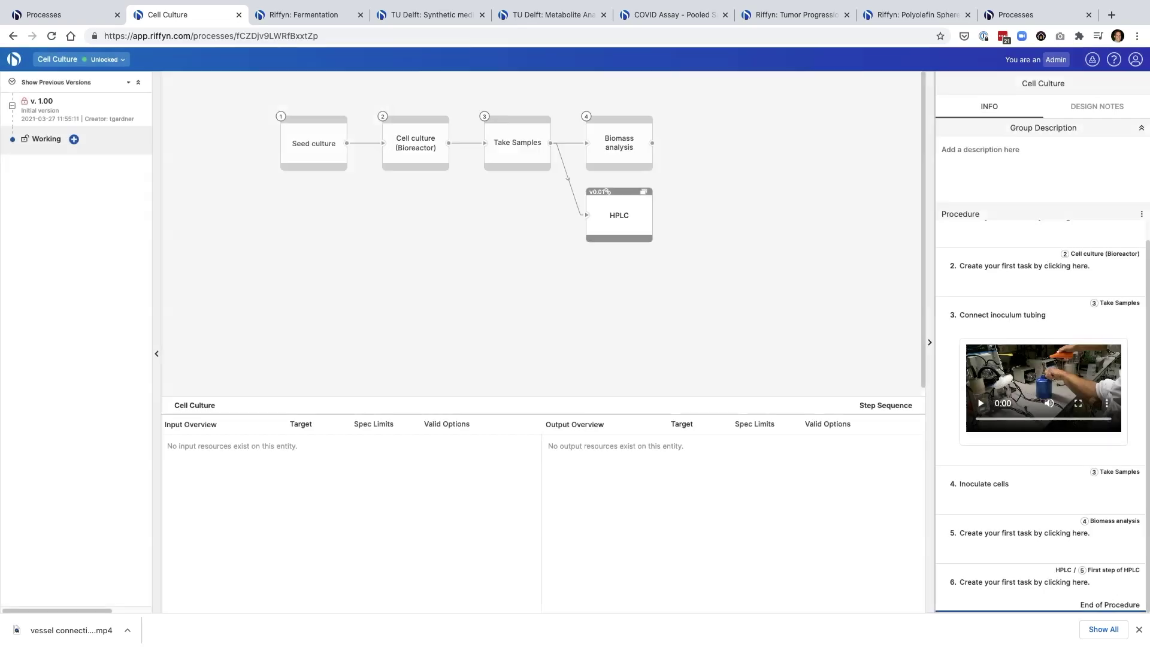
left_click(54, 81)
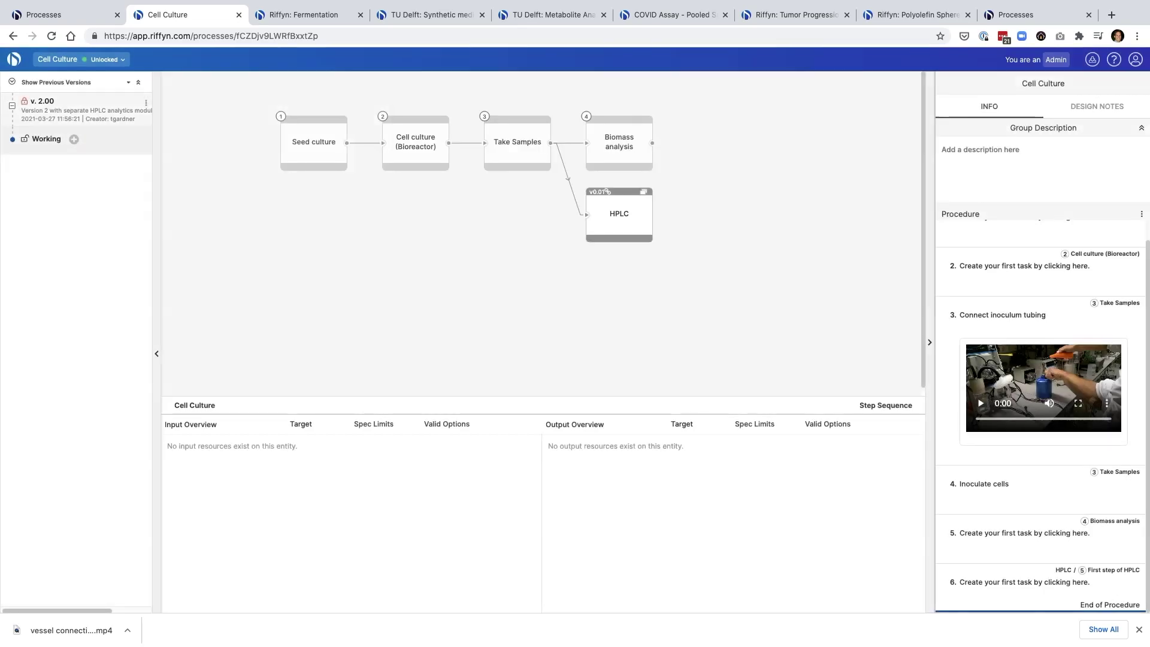
left_click(49, 135)
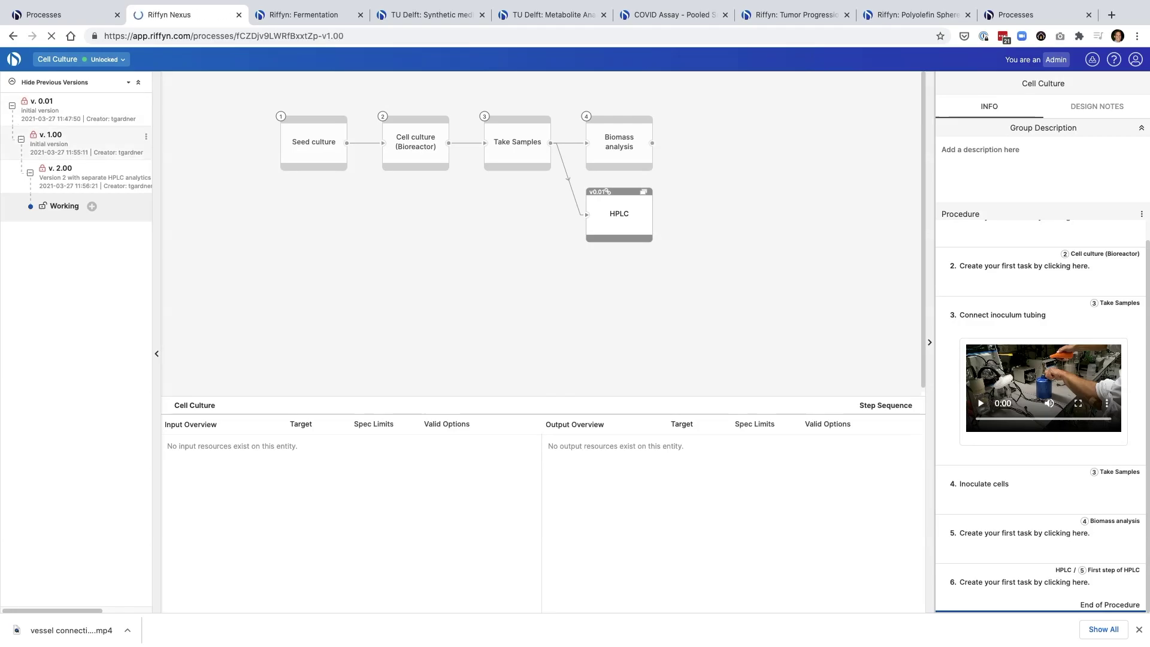